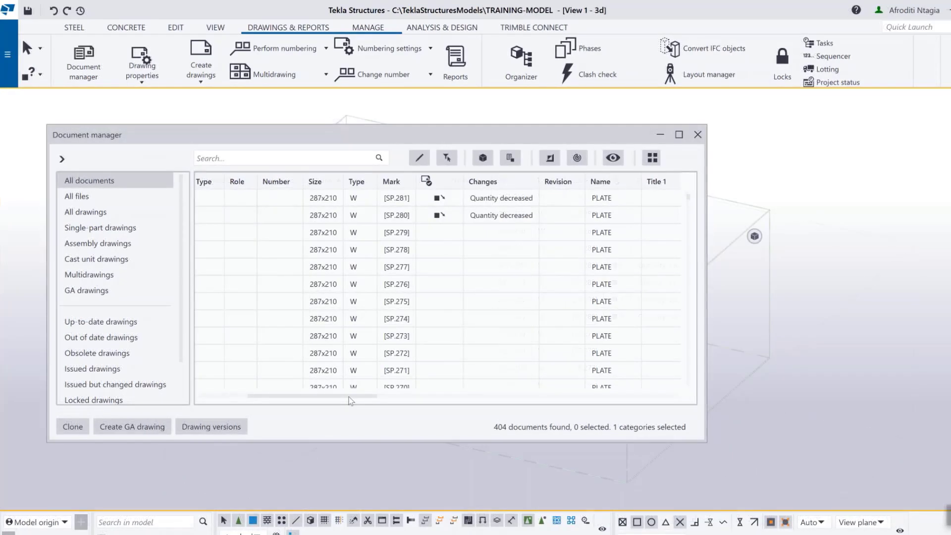
- Filter the document manager to all files and look through their names and creation and modification dates
left_click_drag(350, 396, 314, 395)
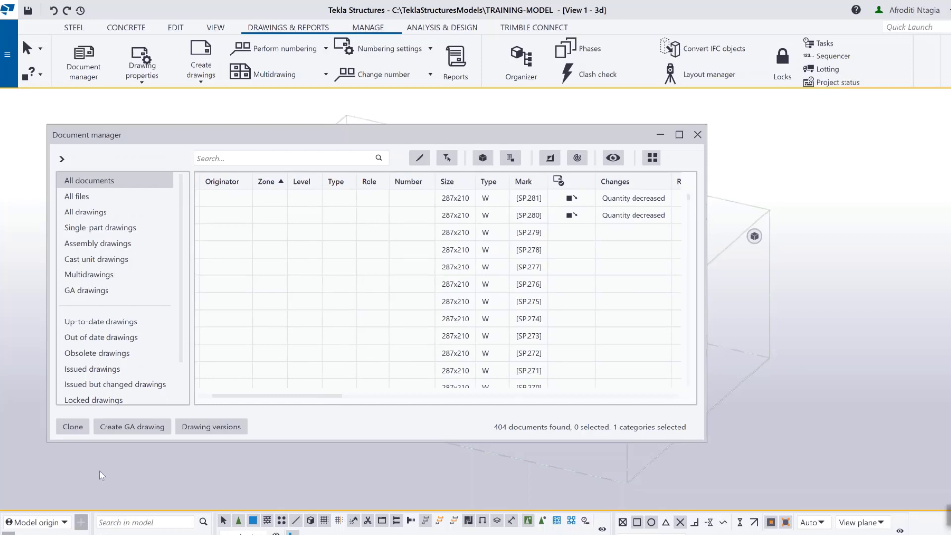
left_click(119, 198)
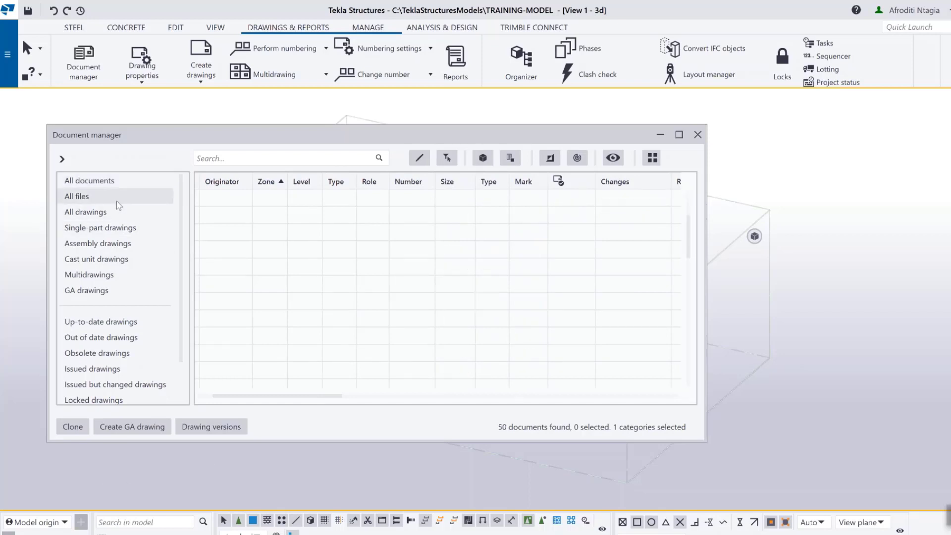
left_click_drag(322, 395, 427, 404)
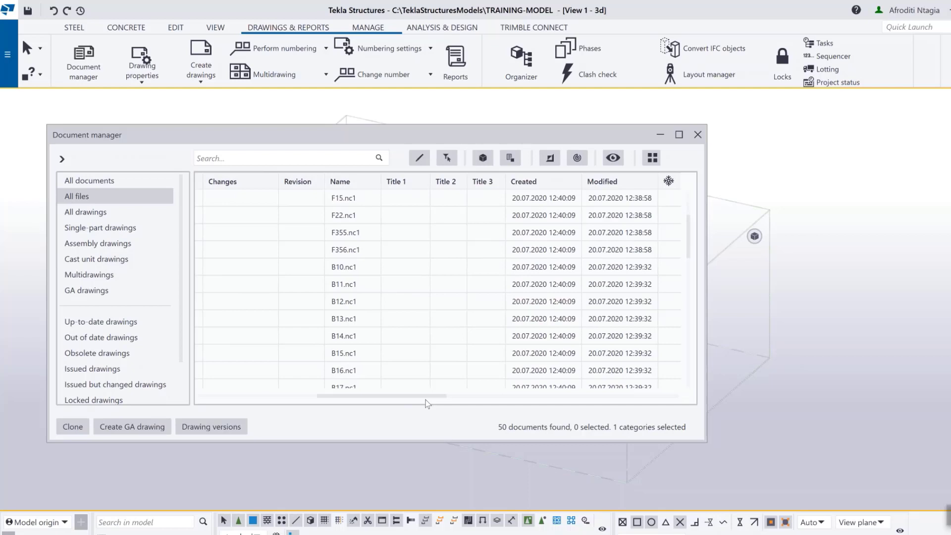
scroll(365, 299, "up", 2)
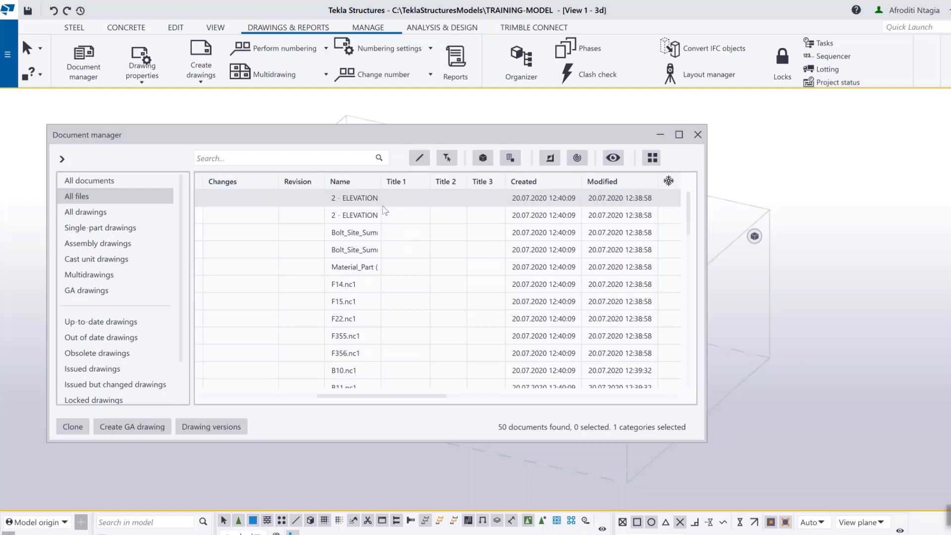
scroll(364, 332, "down", 2)
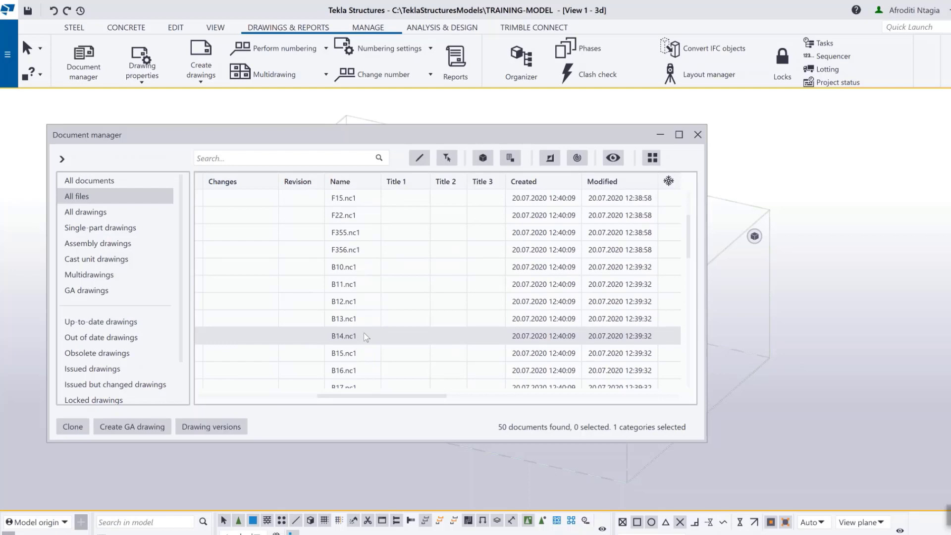
scroll(362, 262, "up", 2)
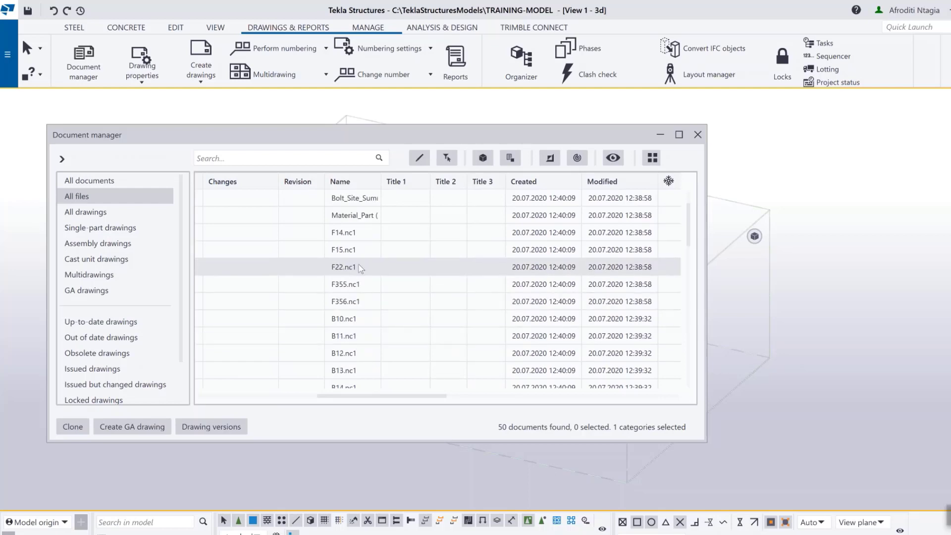
- List all documents again, narrow the Title 1 column and sort the list by Title 2 in ascending order
left_click(111, 180)
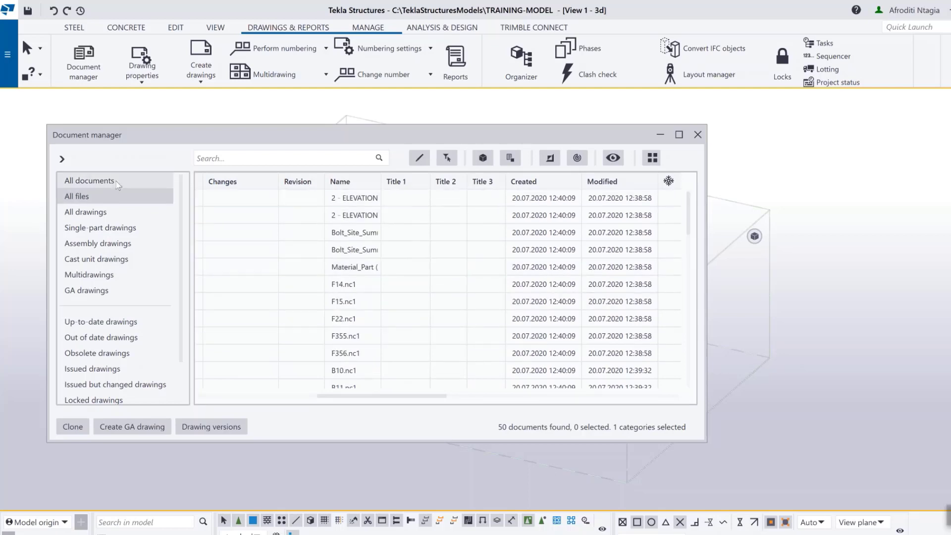
mouse_move(381, 181)
left_mouse_down()
mouse_move(432, 182)
mouse_move(367, 184)
mouse_move(379, 184)
left_mouse_up()
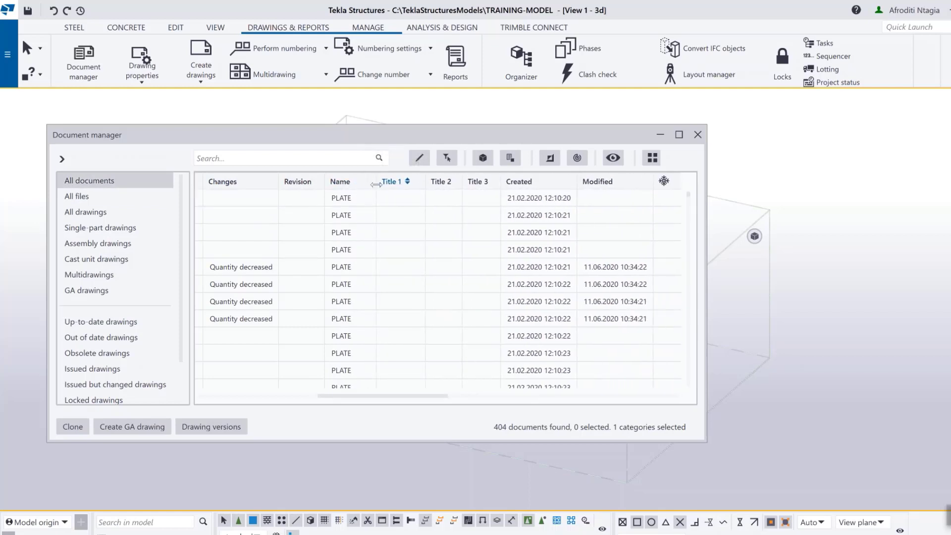
left_click(429, 181)
left_click_drag(429, 180, 413, 176)
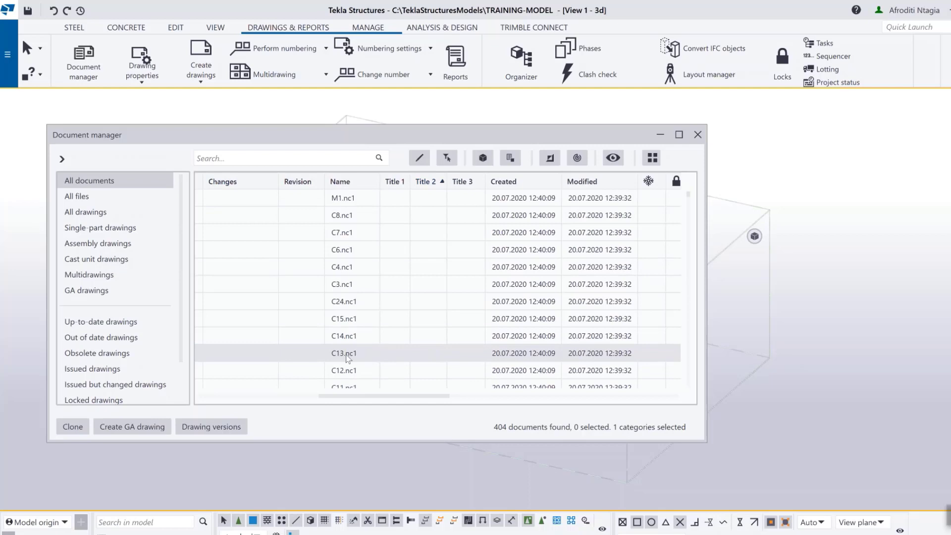
- Filter the list to all drawings and look at the Freeze options of the third PLATE drawing
left_click(136, 208)
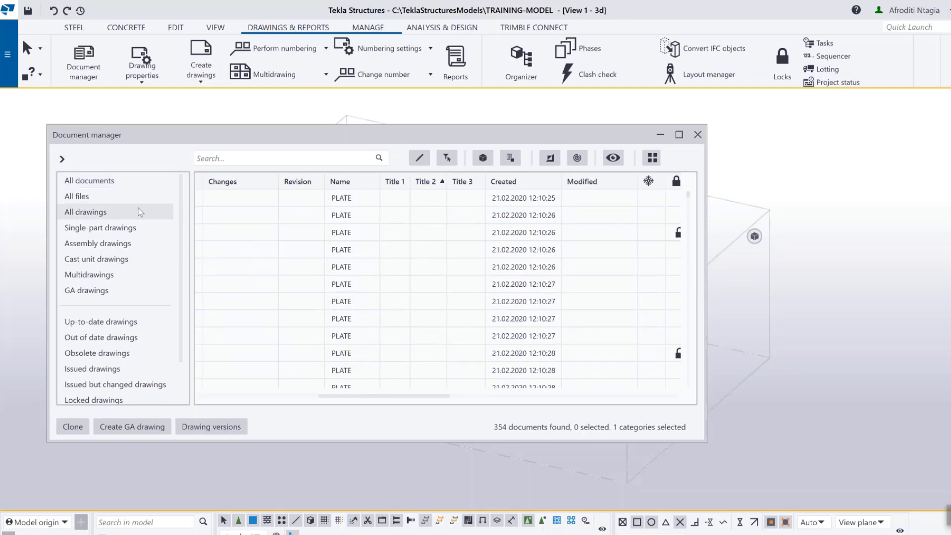
left_click(342, 235)
right_click(342, 238)
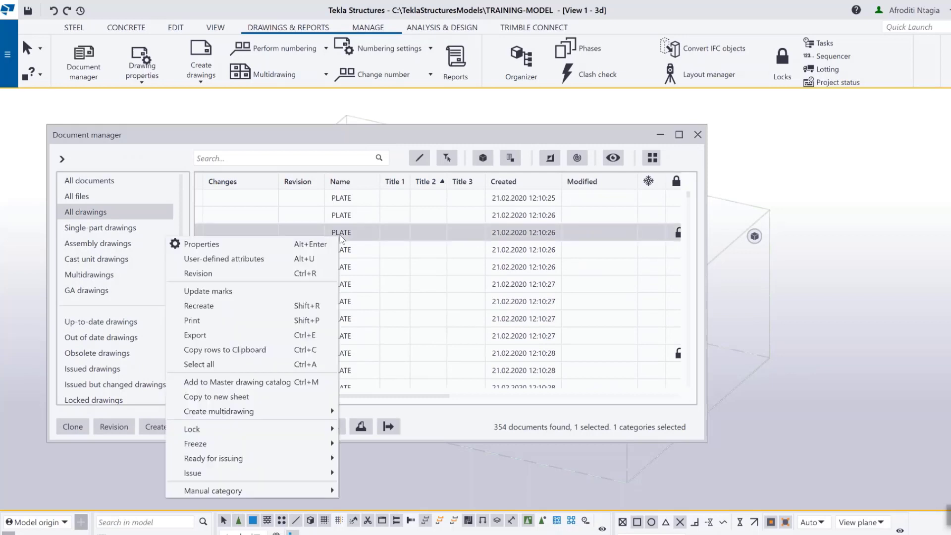
mouse_move(328, 444)
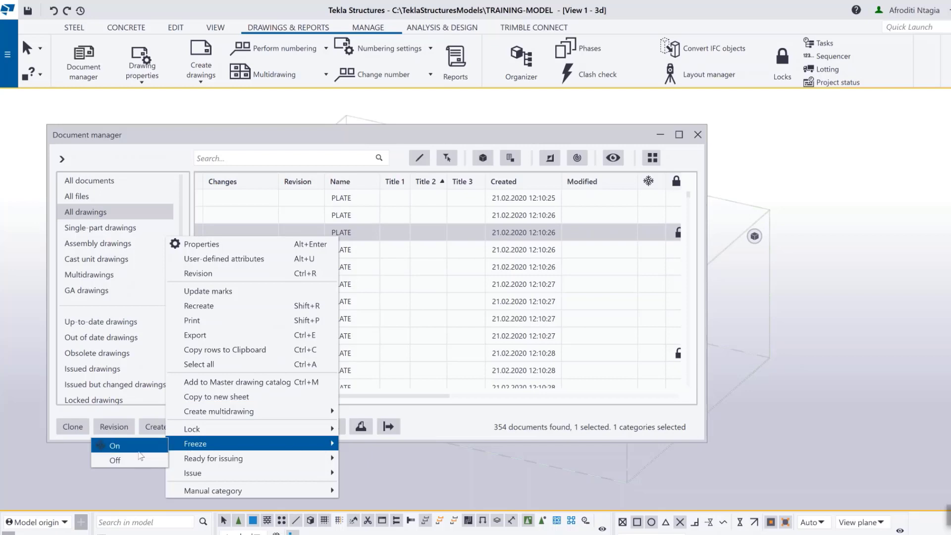
- Lock the fourth PLATE drawing in the list and check its lock columns
left_click(372, 249)
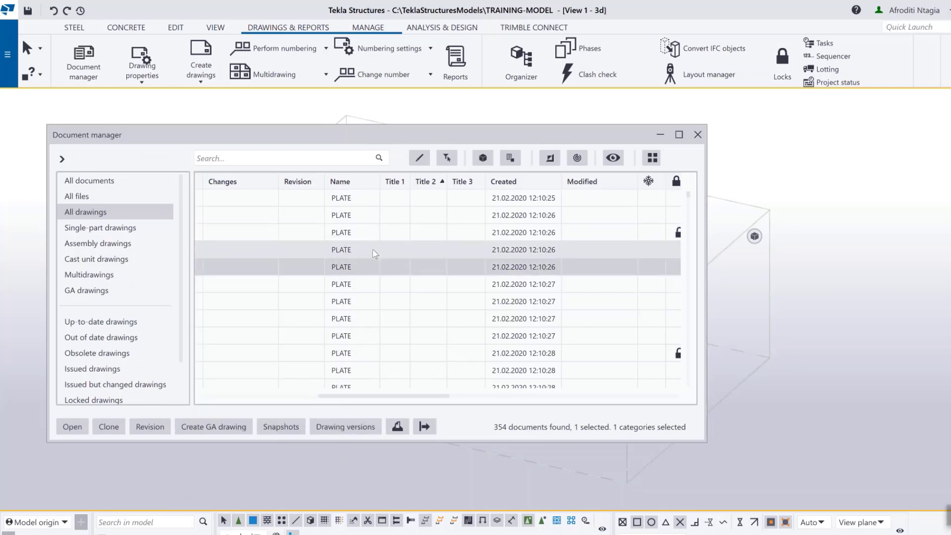
right_click(373, 248)
mouse_move(350, 473)
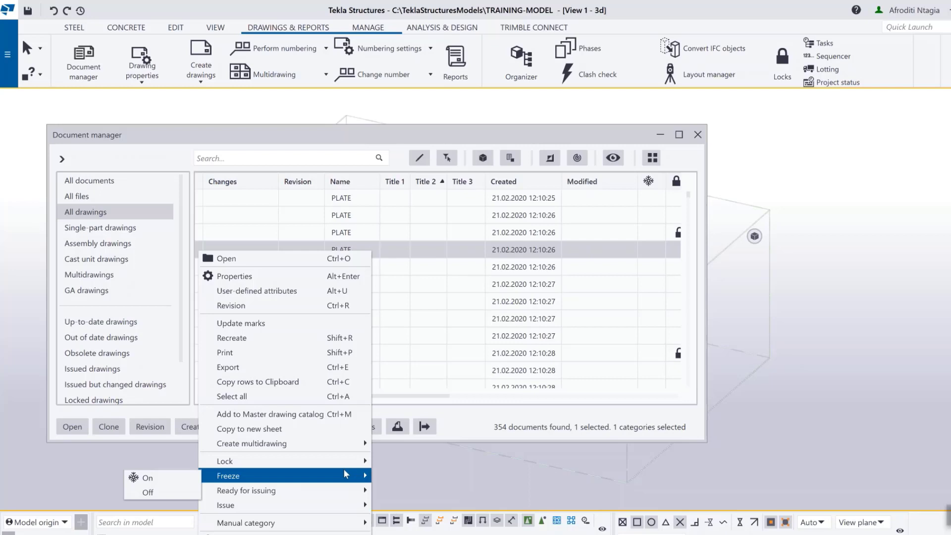
mouse_move(272, 463)
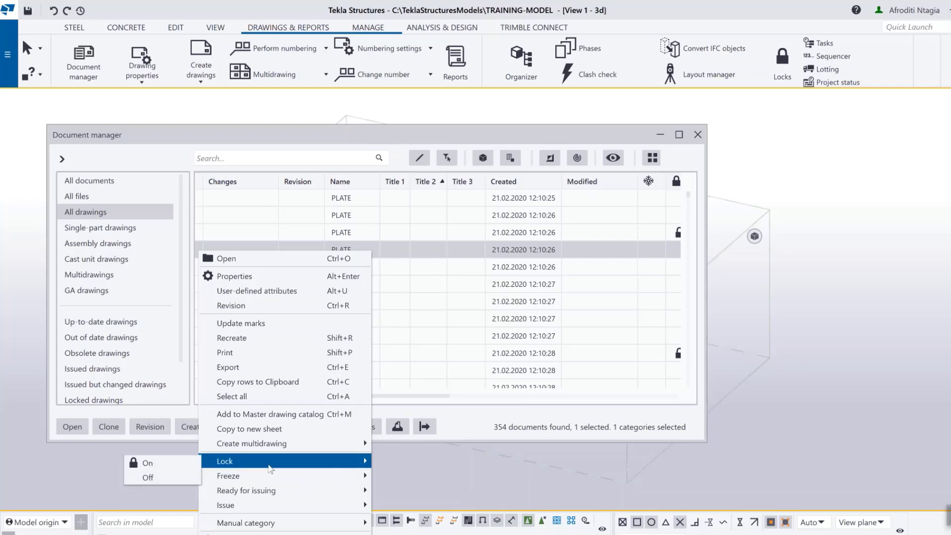
left_click(176, 459)
left_click_drag(349, 396, 456, 400)
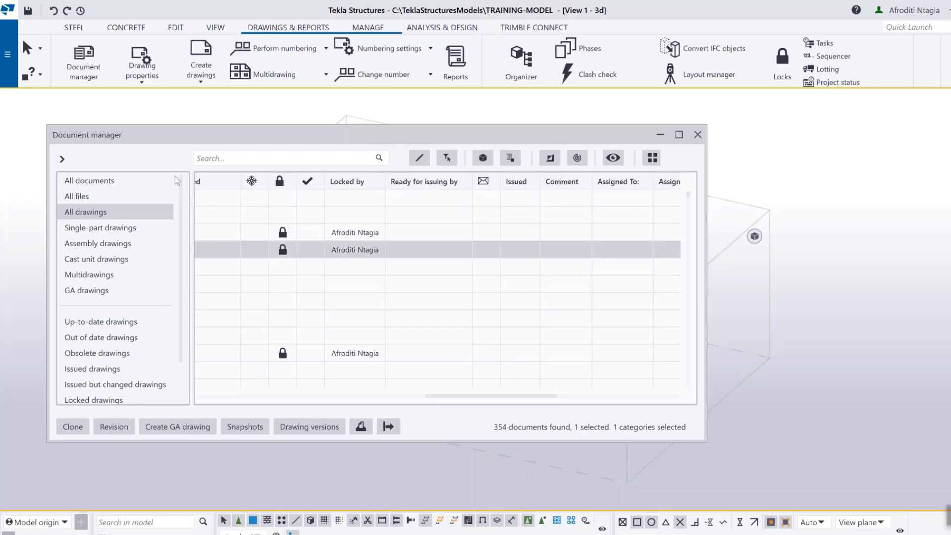
- Look through the document categories for all files, all drawings, assembly drawings and out of date drawings
left_click(142, 196)
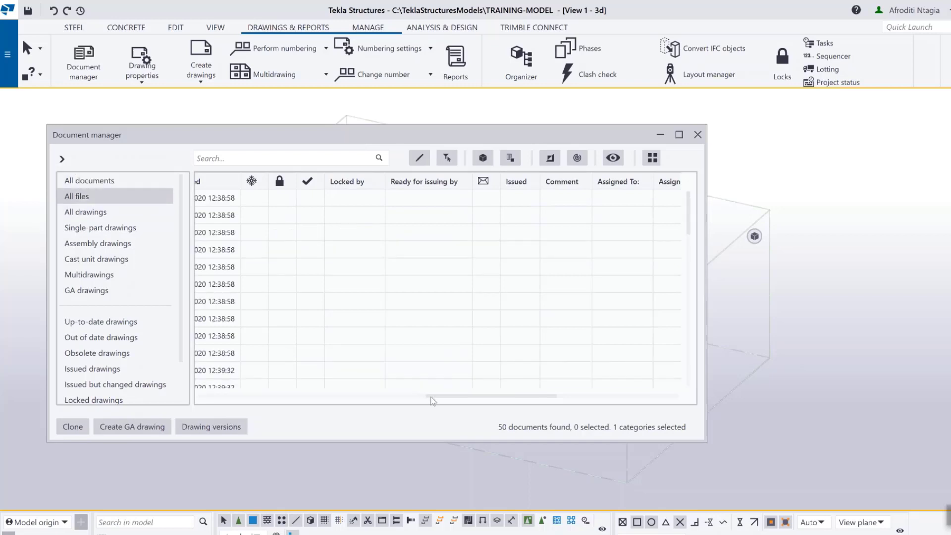
mouse_move(316, 381)
left_mouse_down()
mouse_move(254, 381)
mouse_move(318, 383)
left_mouse_up()
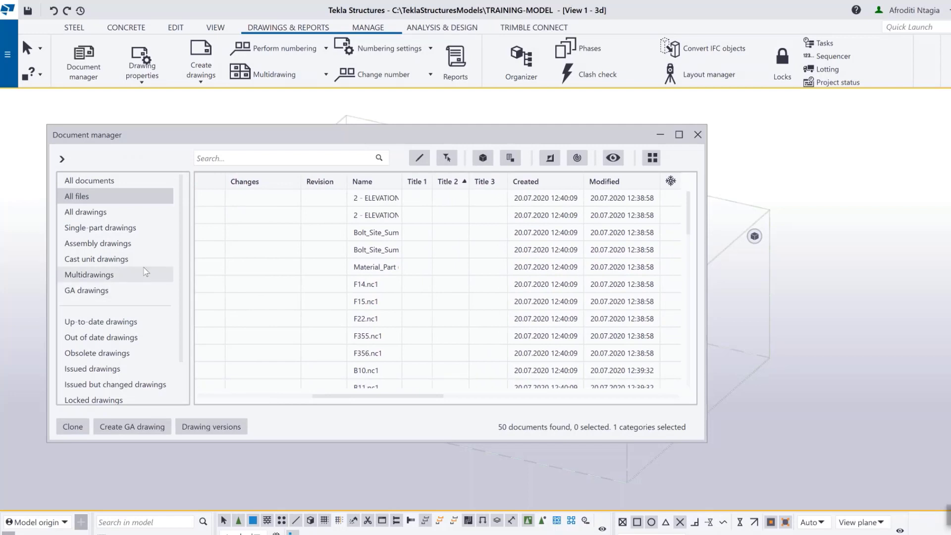
left_click(130, 217)
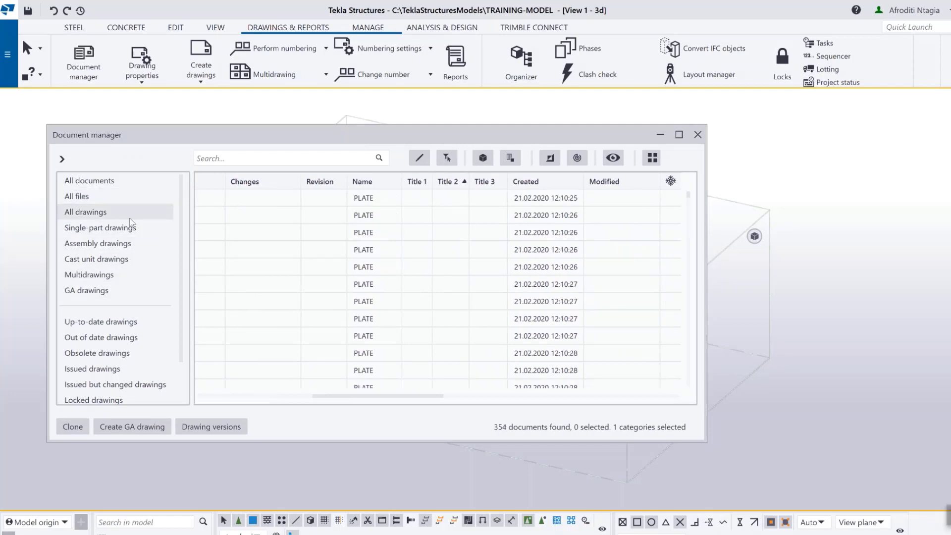
left_click(102, 243)
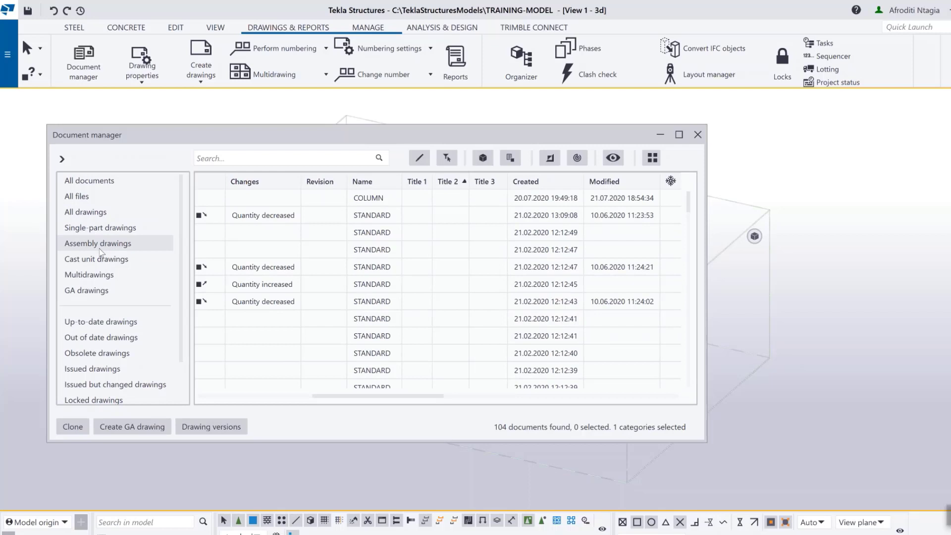
left_click(136, 339)
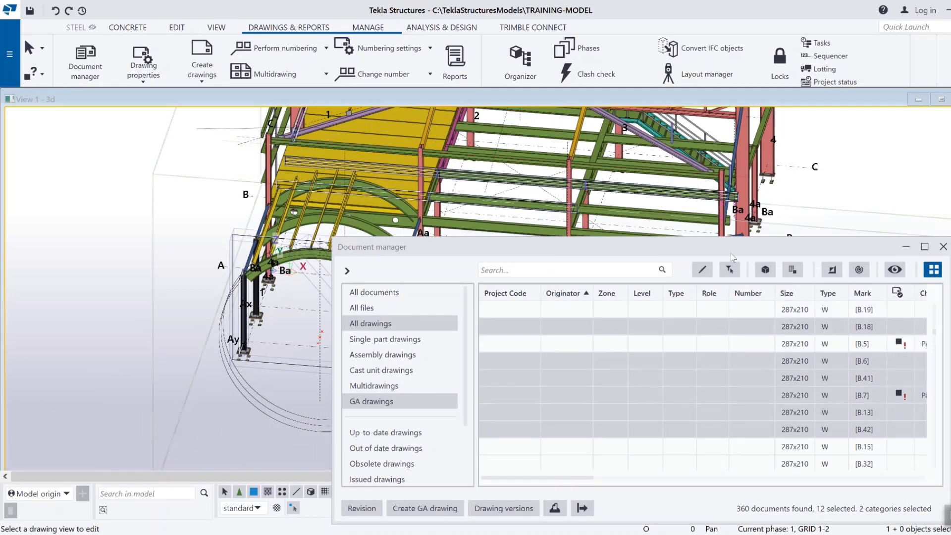
- Move the document manager aside and enlarge the boundary of the ELEVATION GRID Ay view to about 9911 by 7081 mm
left_click_drag(734, 258, 783, 318)
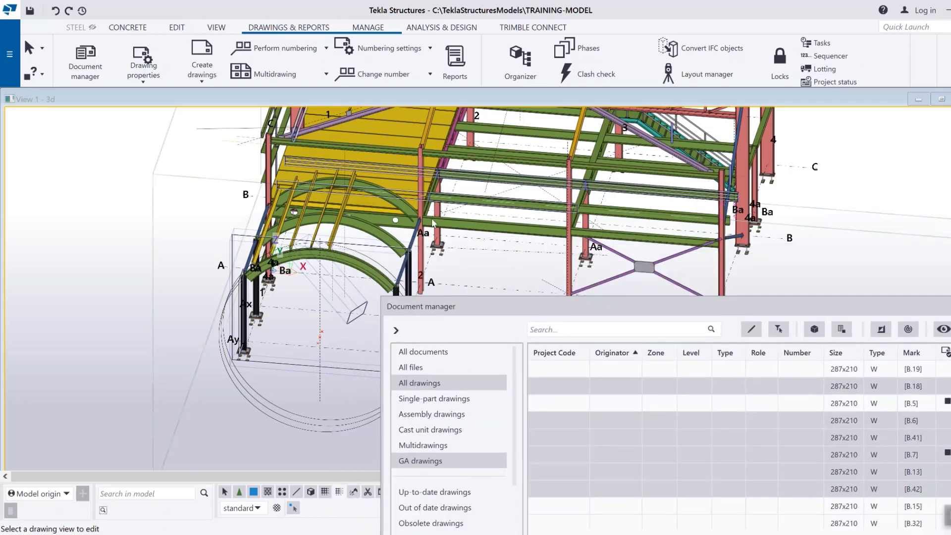
scroll(421, 223, "down", 2)
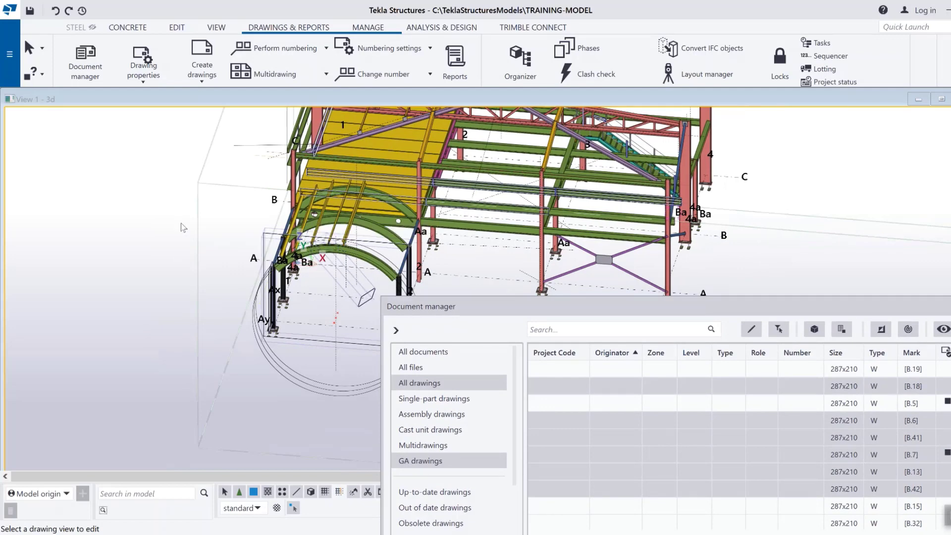
left_click(262, 241)
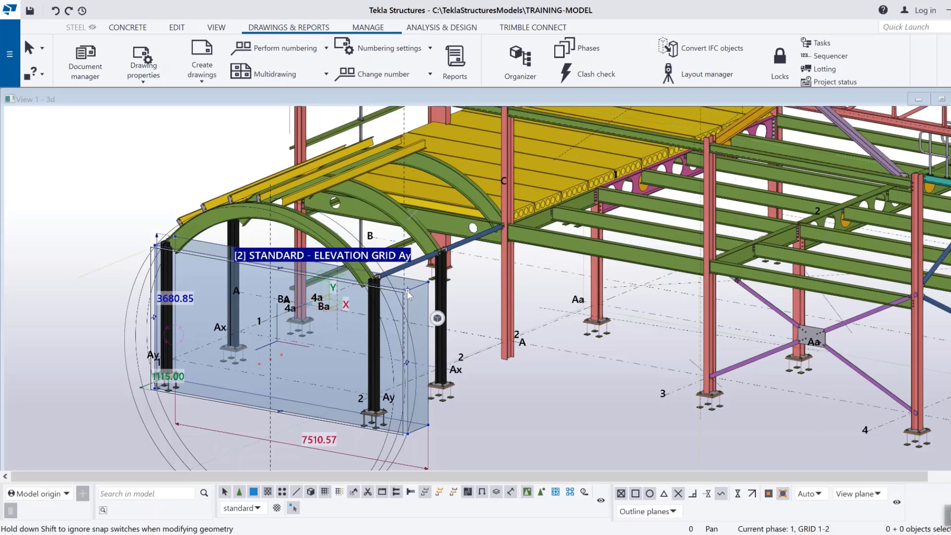
left_click_drag(409, 296, 499, 191)
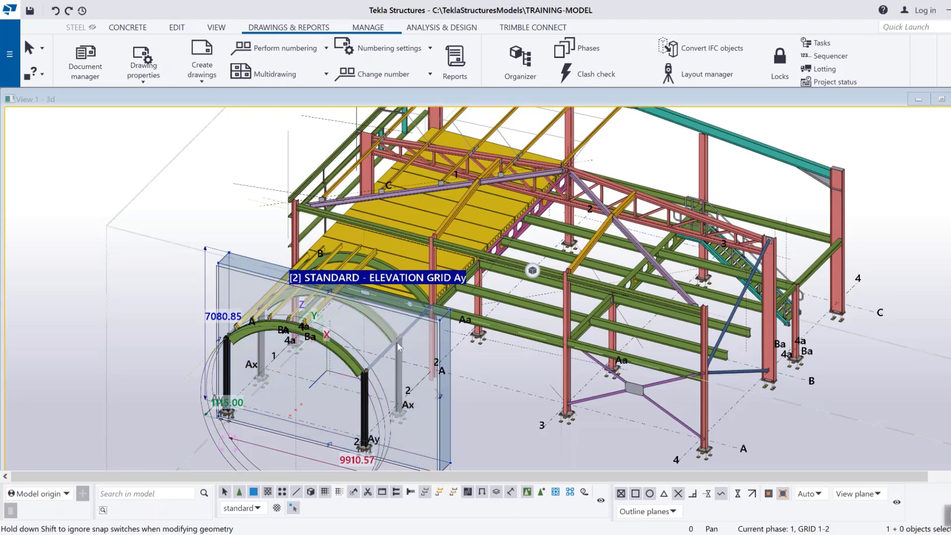
- Open the contextual toolbar of the ELEVATION GRID Ay view and examine its list of drawing views
scroll(397, 342, "down", 1)
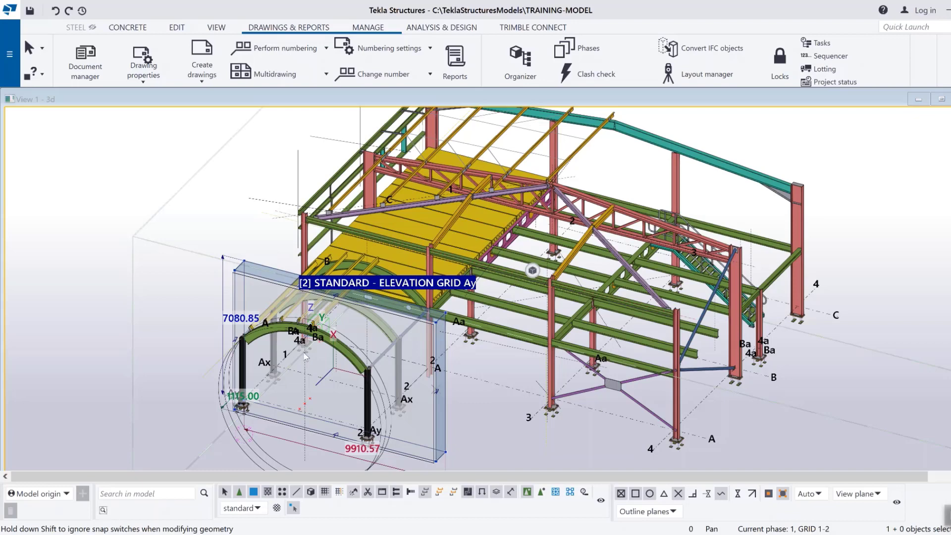
scroll(321, 298, "up", 2)
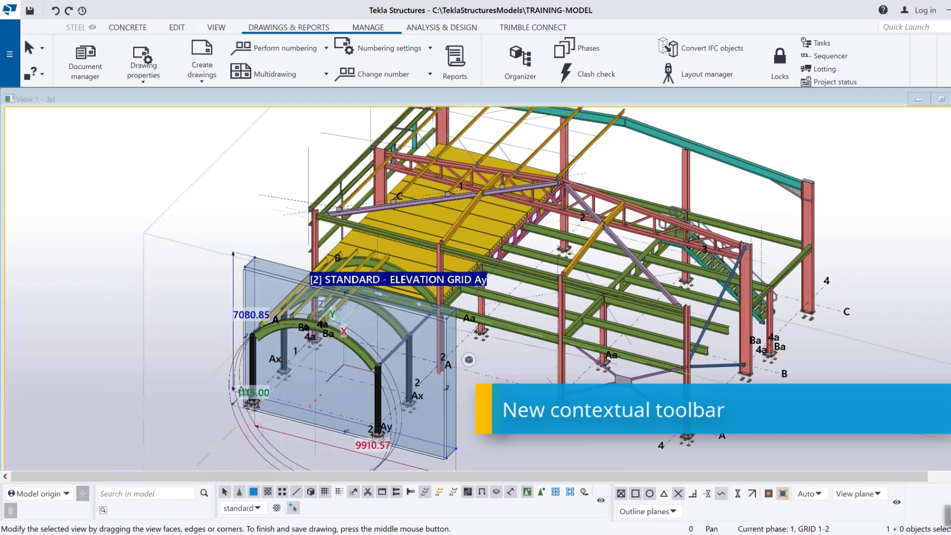
left_click(469, 360)
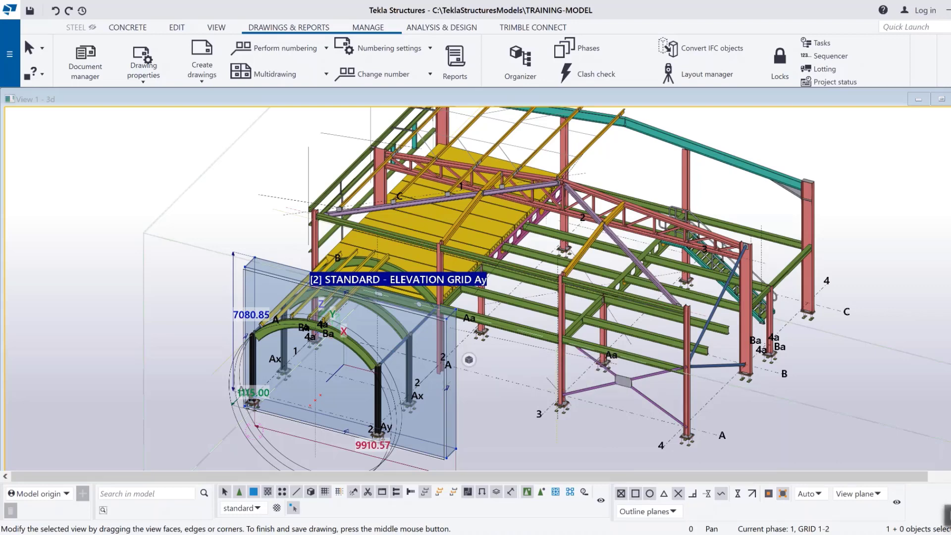
mouse_move(470, 362)
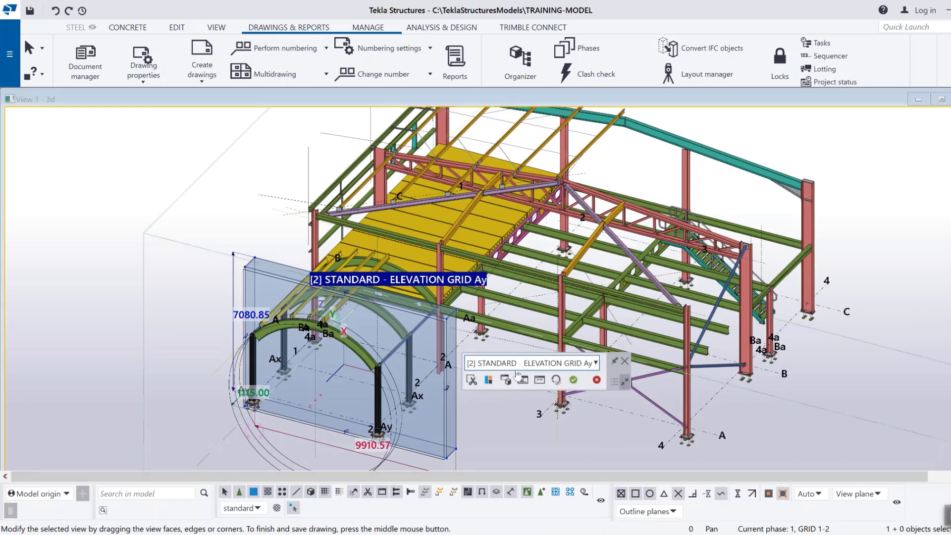
left_click(572, 365)
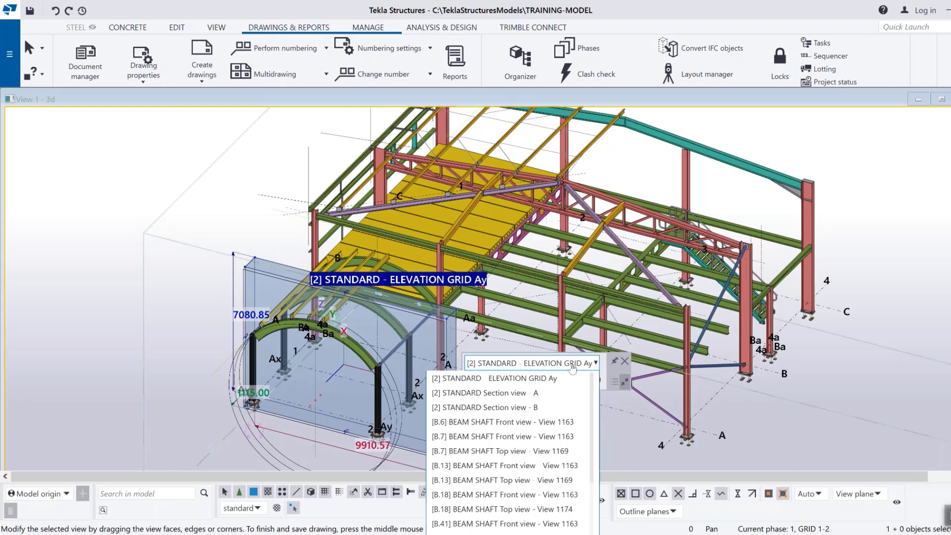
left_click(615, 361)
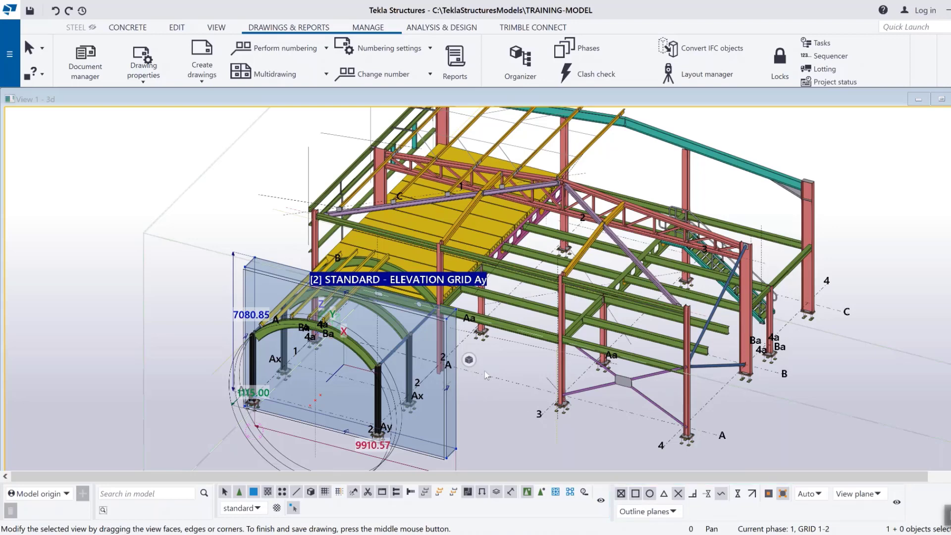
- Switch the drawing view being edited to [B.7] BEAM SHAFT Front view - View 1163
mouse_move(469, 362)
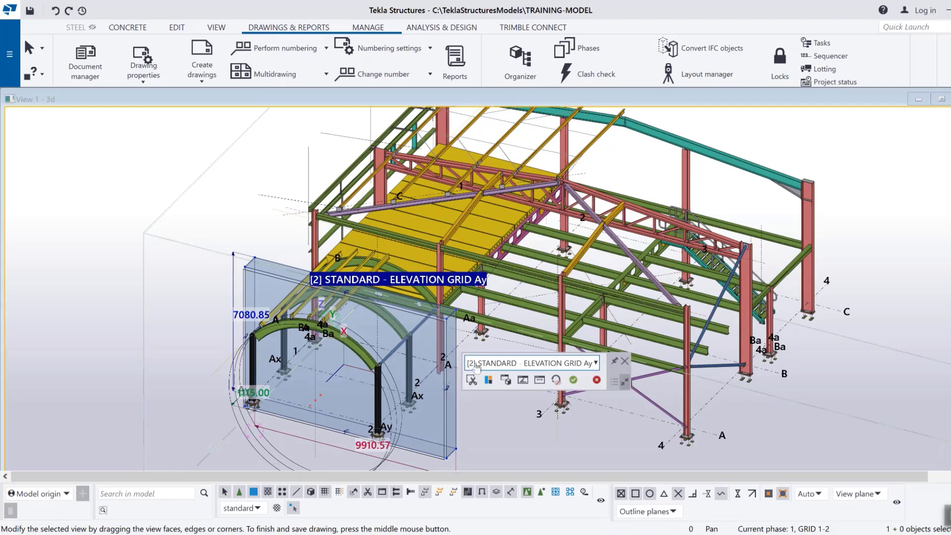
left_click(512, 364)
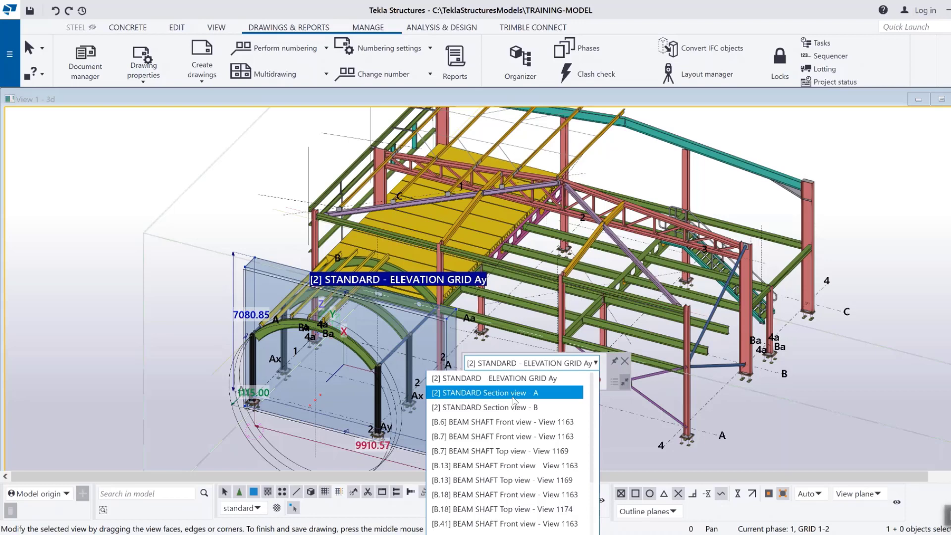
left_click(520, 437)
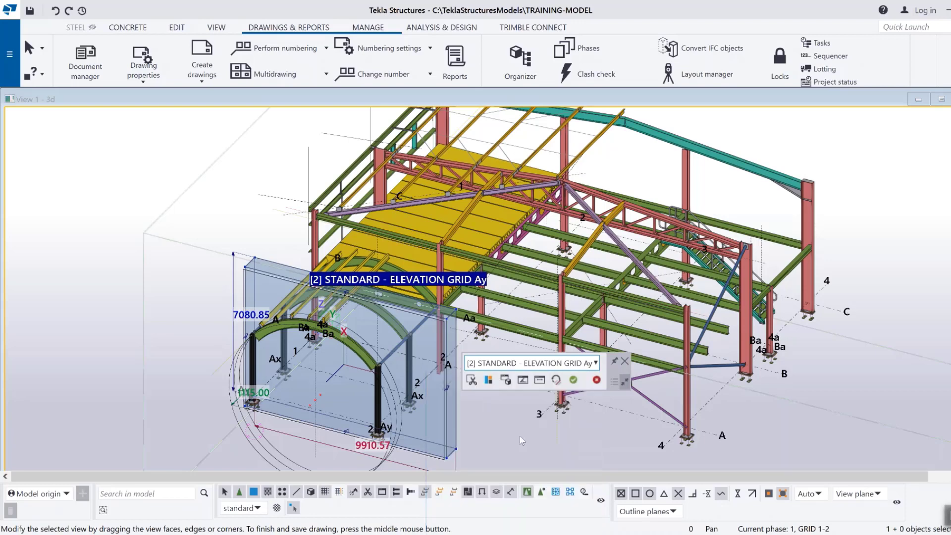
- Switch the drawing view being edited back to [2] STANDARD - ELEVATION GRID Ay
left_click(574, 369)
scroll(538, 401, "up", 1)
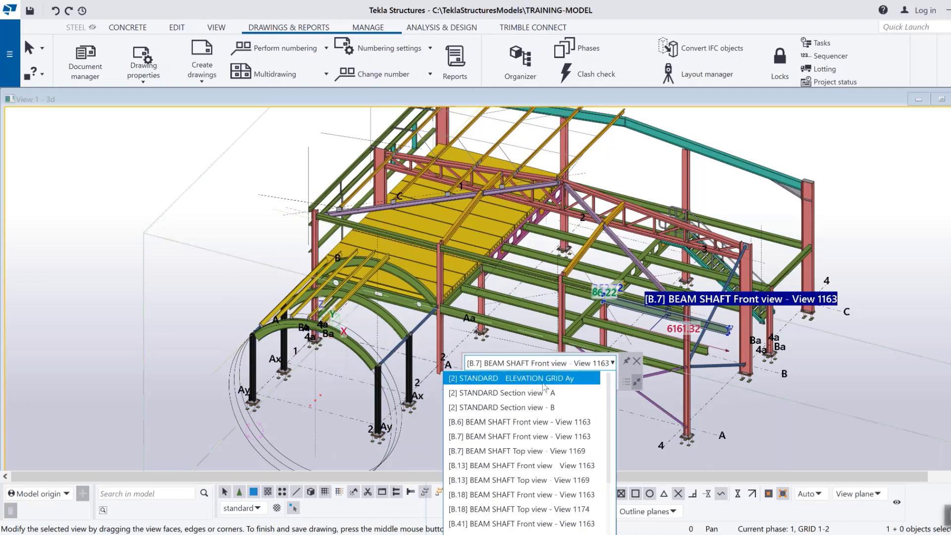
left_click(535, 379)
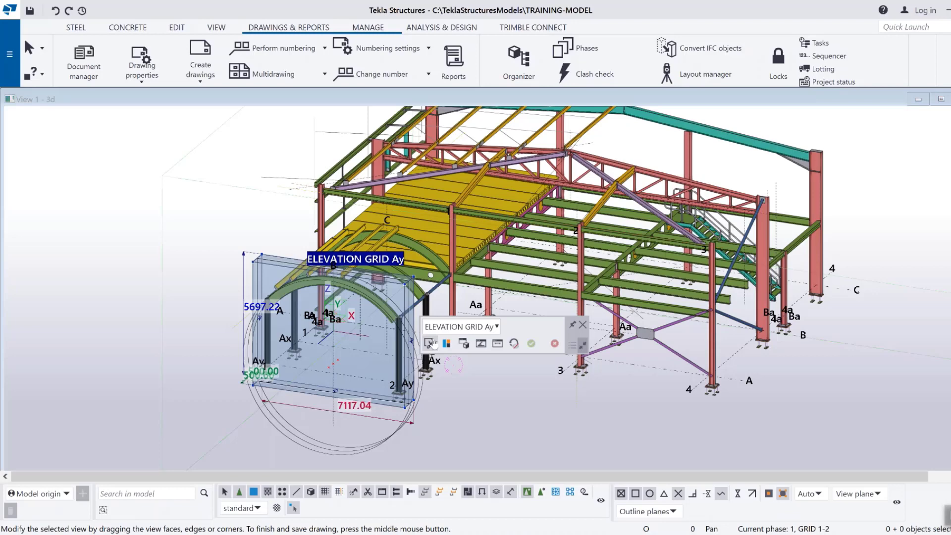
- Clip the model around the ELEVATION GRID Ay view's bounding box and inspect the clipped frame from the side
left_click(430, 343)
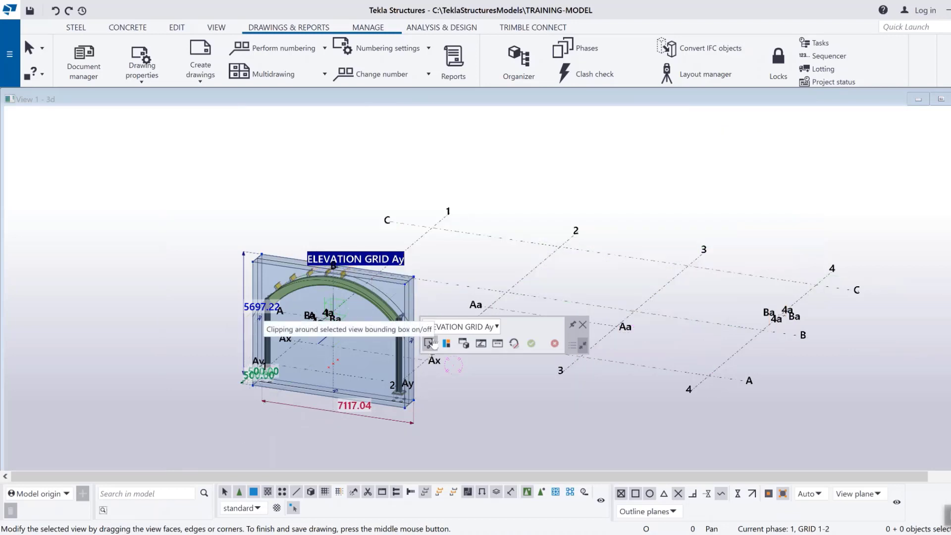
middle_click_drag(387, 369, 374, 393, "ctrl")
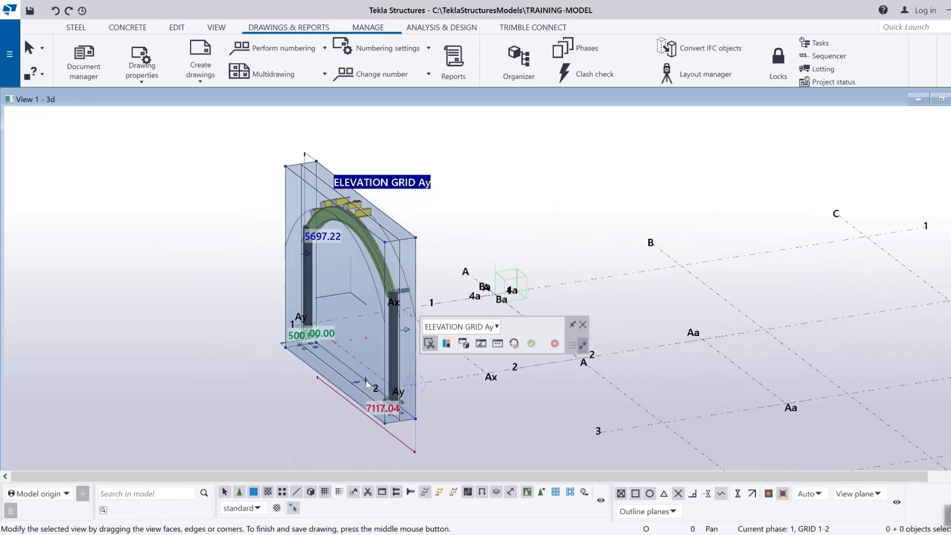
middle_click_drag(374, 392, 372, 397, "ctrl")
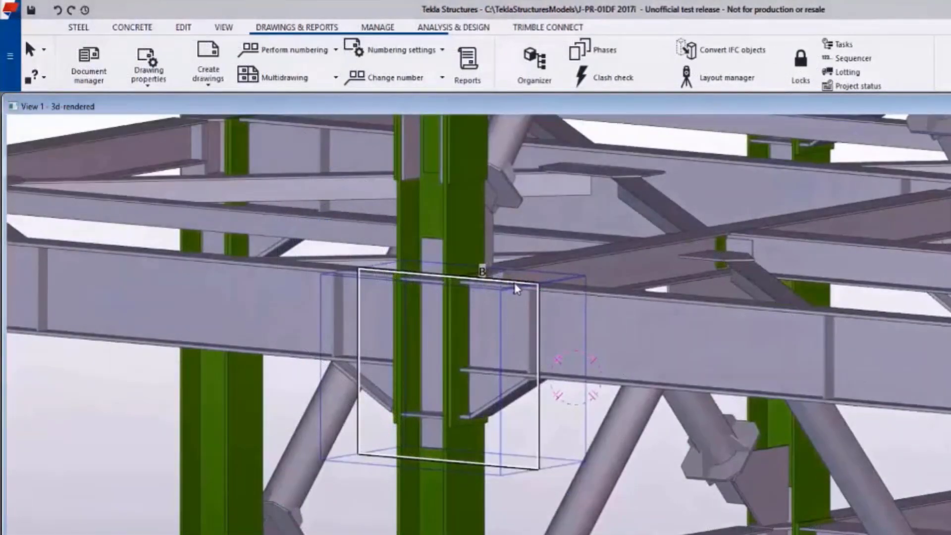
- Enlarge the boundary of section view B around the beam-to-column connection to about 1824 by 1309 mm
left_click(516, 288)
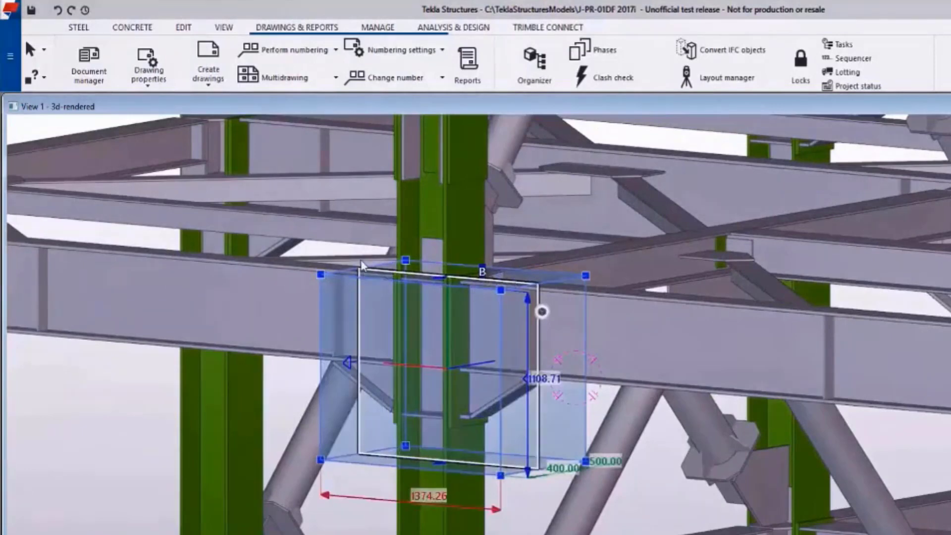
left_click_drag(363, 269, 364, 235)
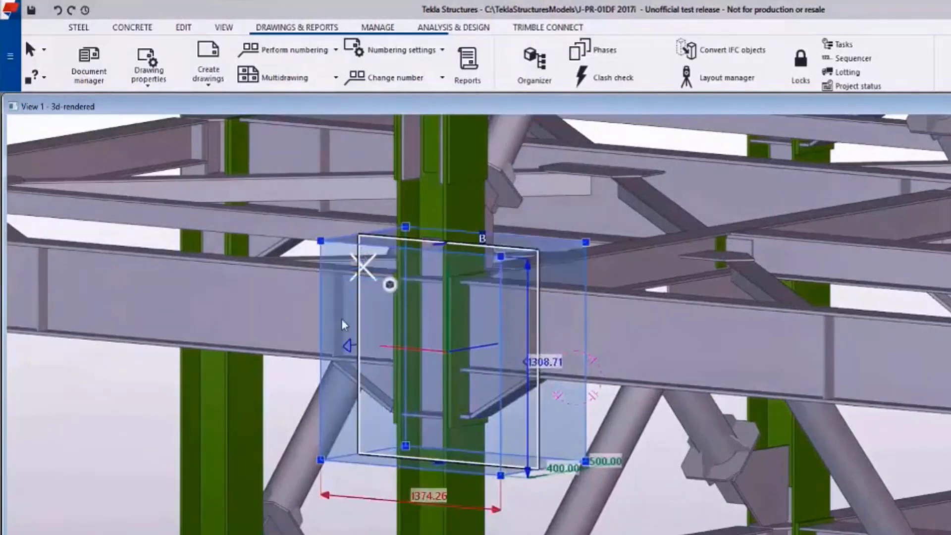
left_click_drag(321, 325, 262, 319)
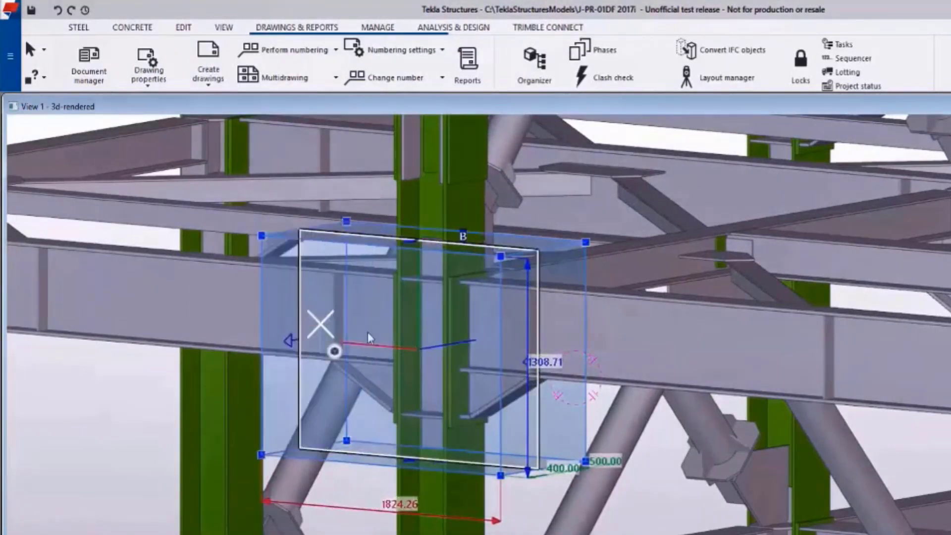
- Clip the model around section view B's boundary and highlight the parts inside it in color
scroll(469, 360, "down", 3)
left_click(577, 370)
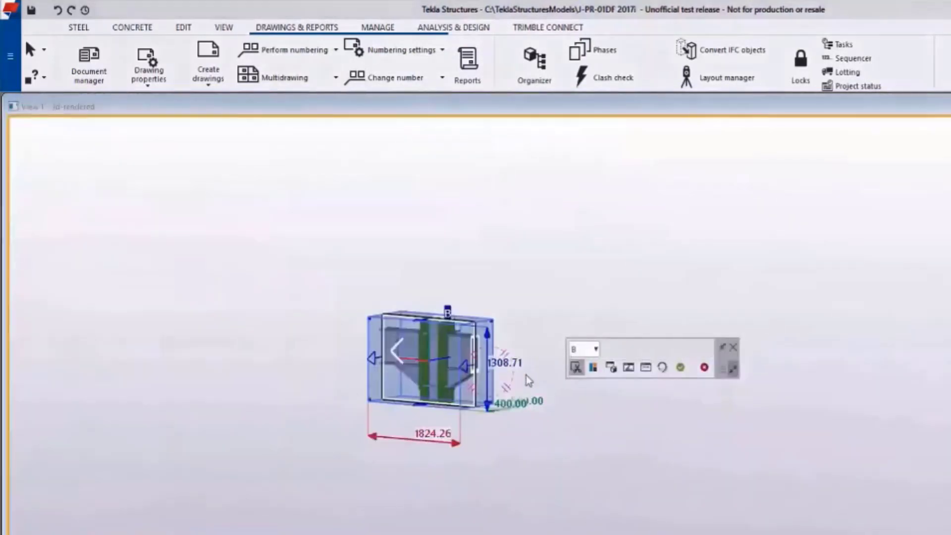
scroll(488, 384, "up", 4)
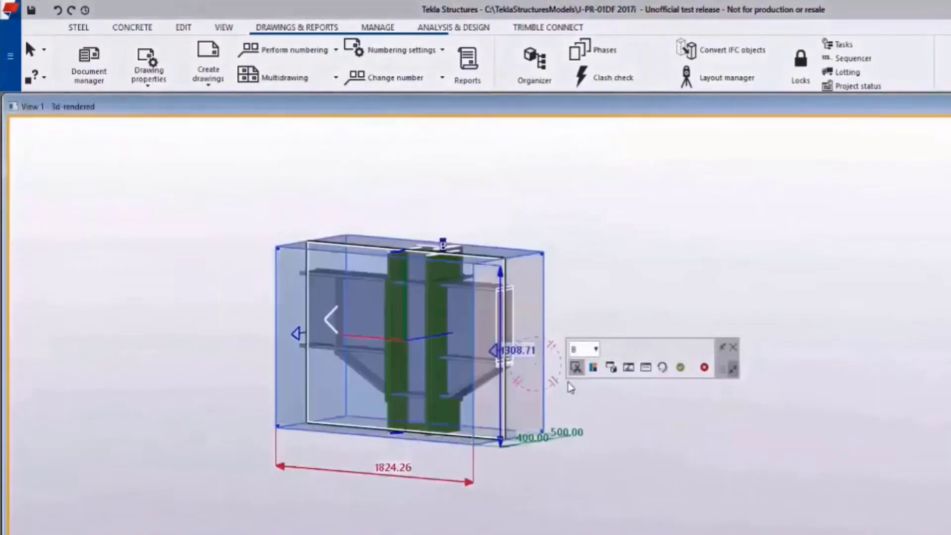
left_click(593, 367)
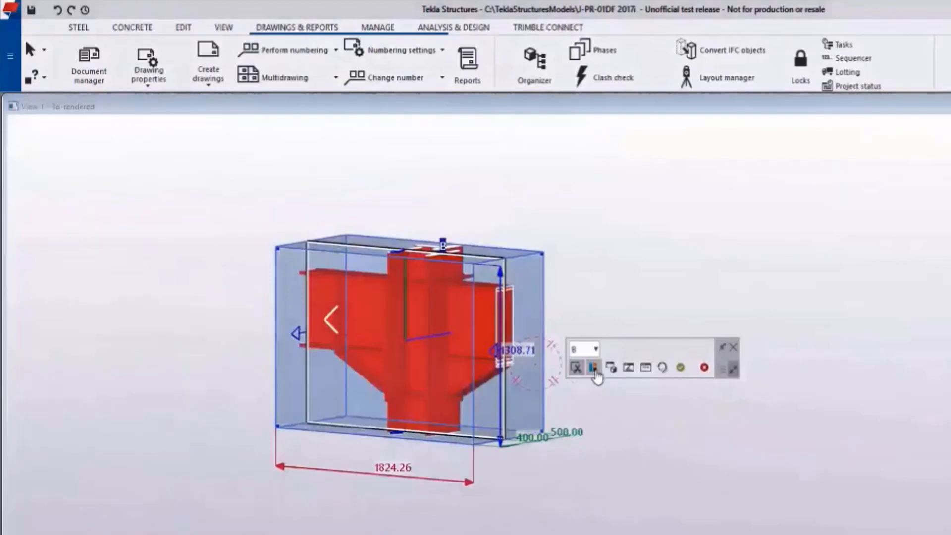
left_click(576, 367)
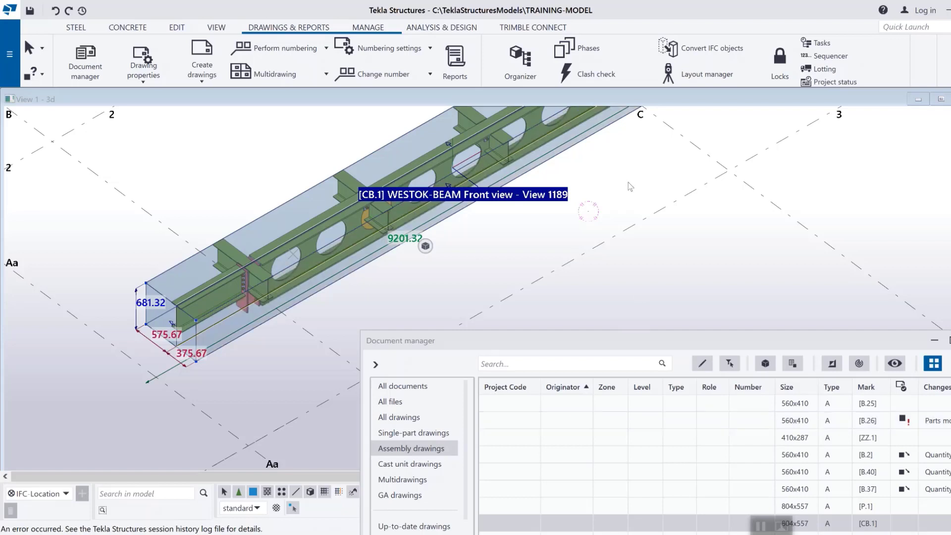
- Create a separate model view from the [CB.1] WESTOK-BEAM Front view - View 1189 drawing view
mouse_move(434, 251)
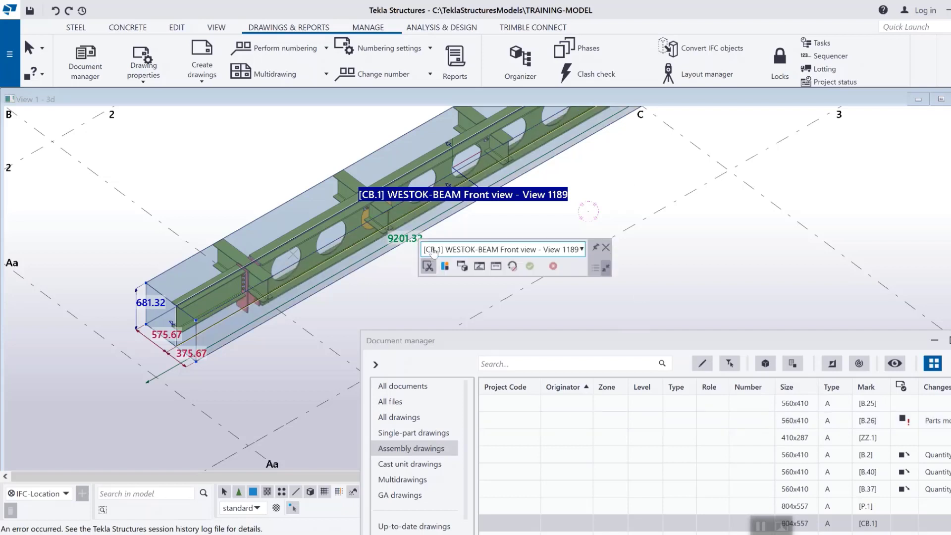
left_click(464, 268)
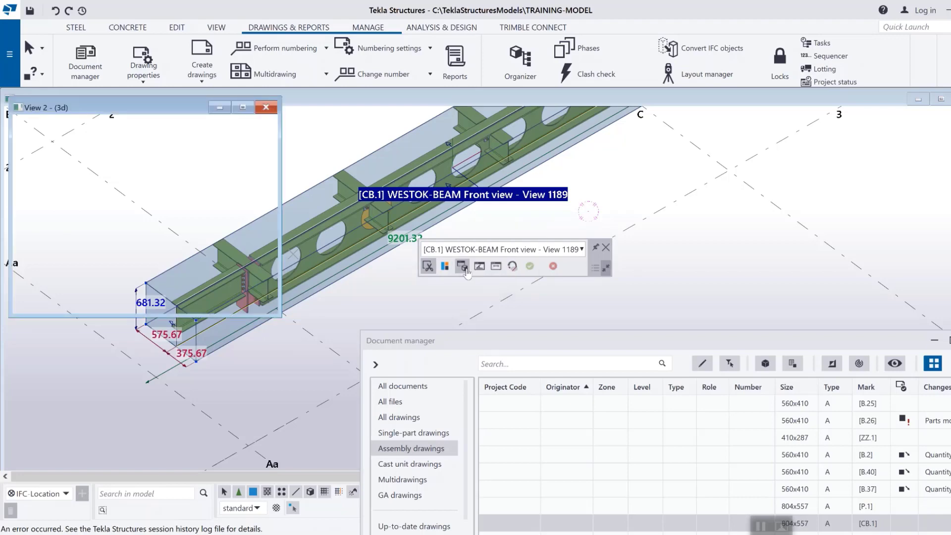
scroll(166, 233, "down", 2)
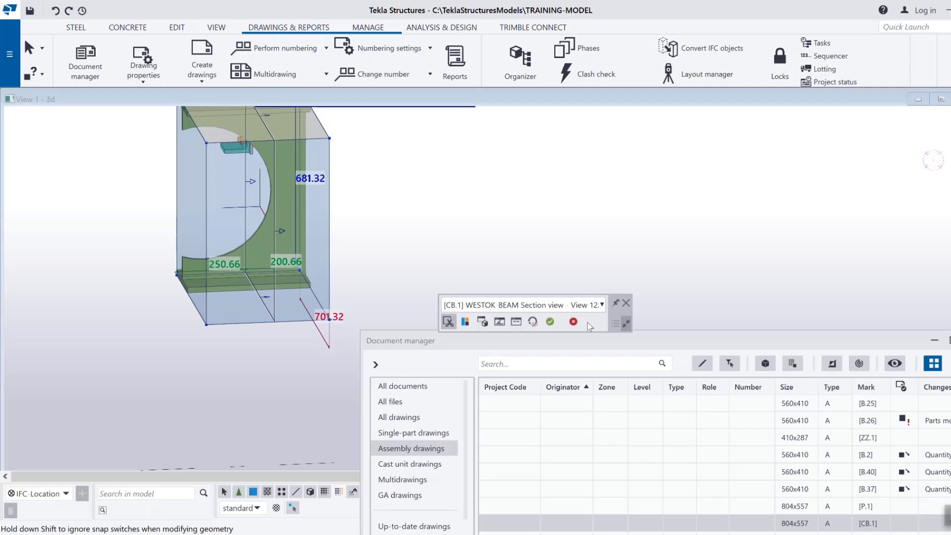
left_click(516, 321)
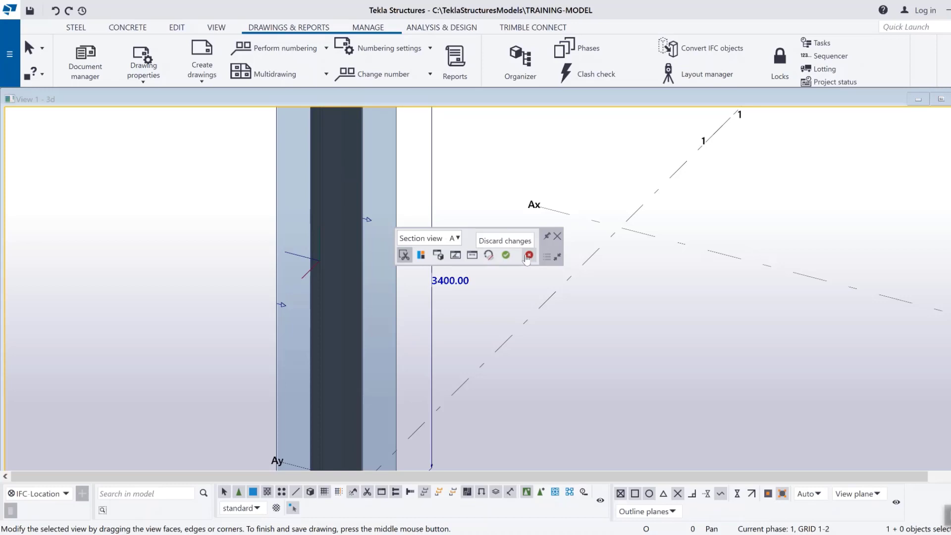
- Interrupt the editing of Section view A and save the drawing view changes
left_click(529, 257)
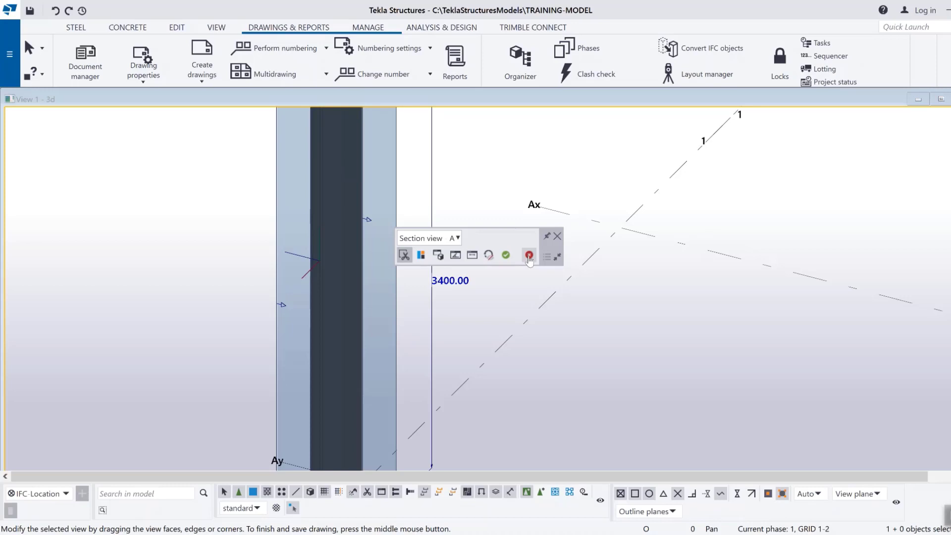
right_click(468, 348)
left_click(476, 349)
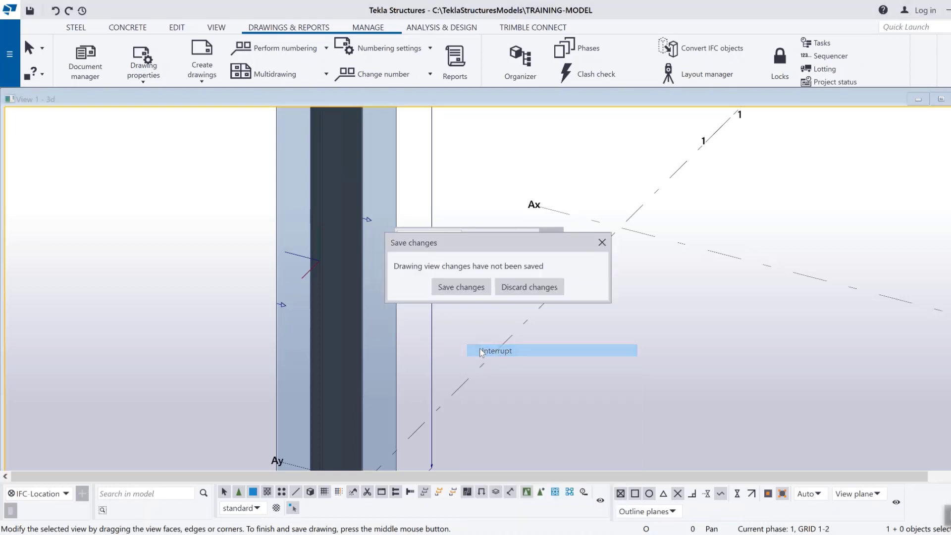
left_click(475, 292)
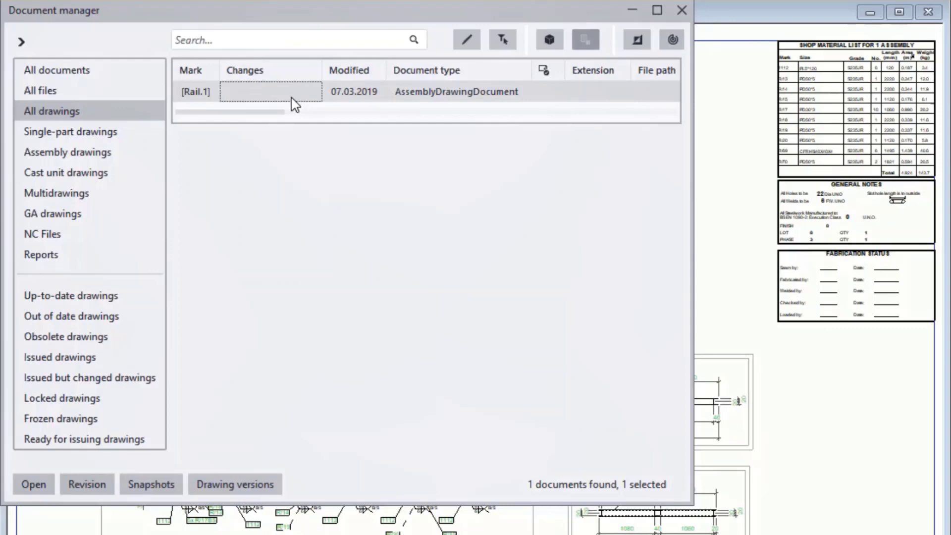
- Open the drawing versions of the [Rail.1] assembly drawing and preview snapshots from 03/07/2019 and 03/06/2019
left_click(243, 488)
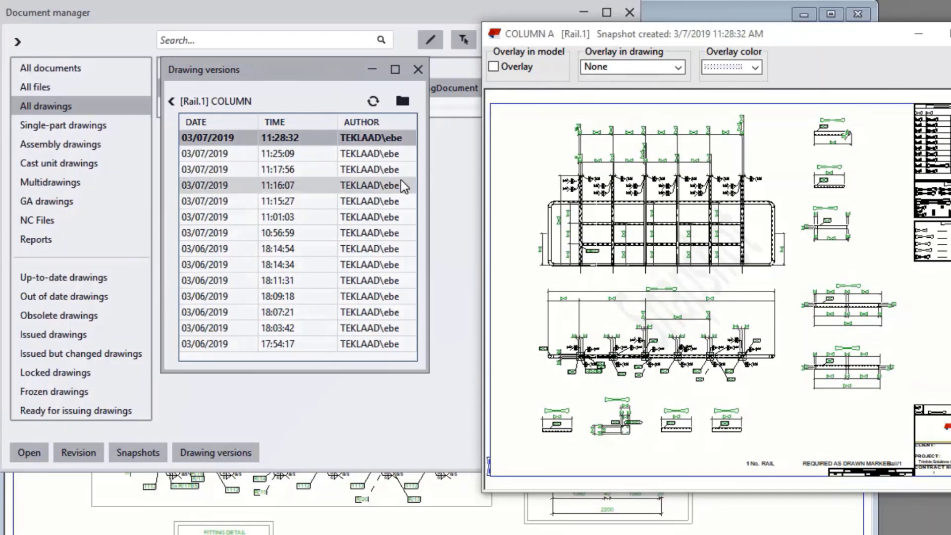
left_click(334, 153)
left_click(313, 265)
left_click(313, 281)
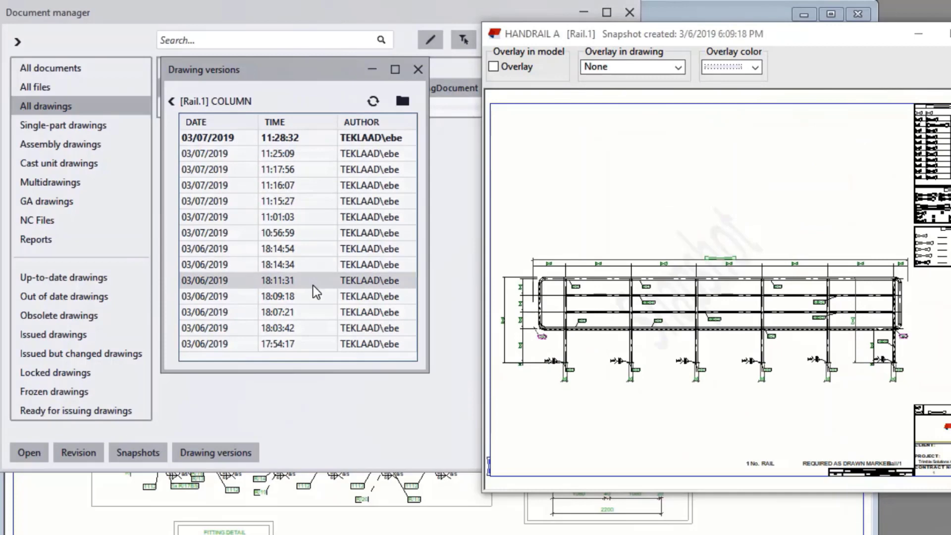
- Open the [Rail.1] drawing version dated 03/07/2019 11:25:09
left_click(316, 153)
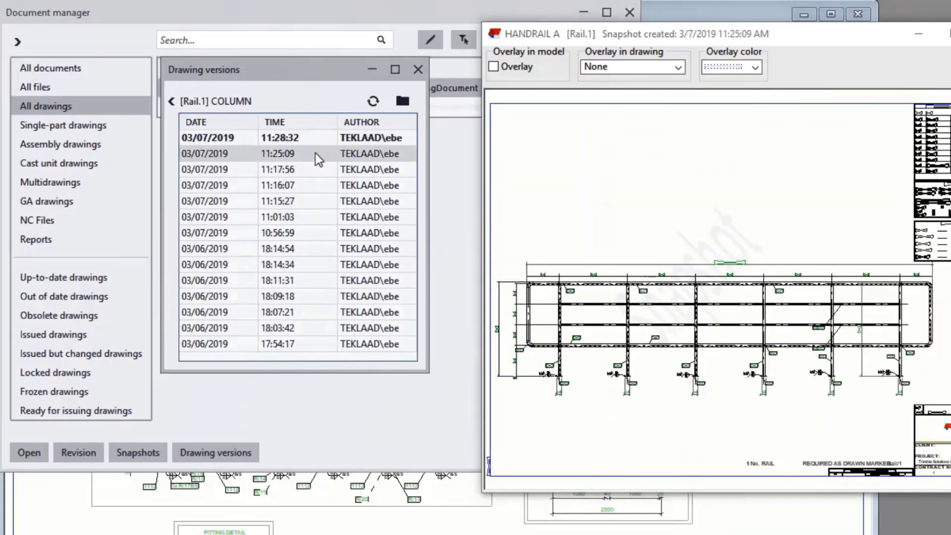
right_click(316, 153)
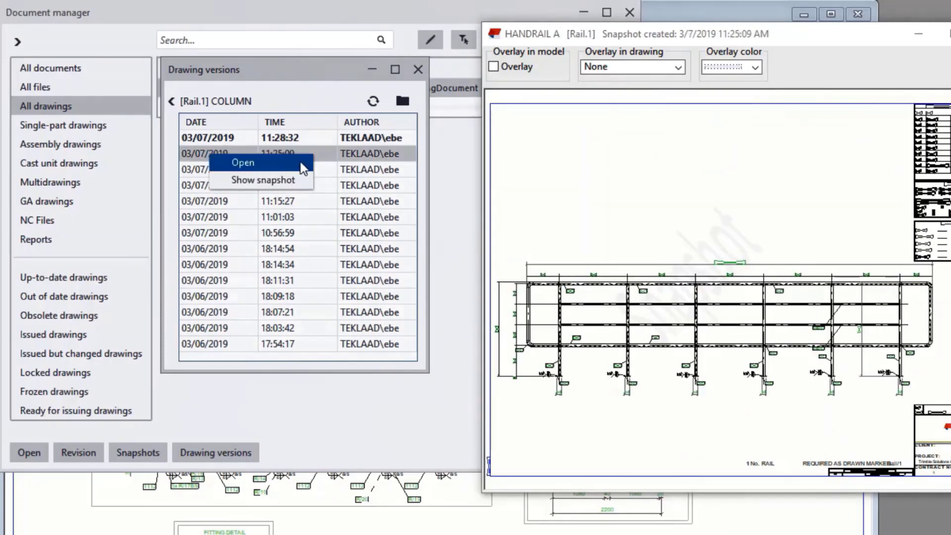
left_click(301, 163)
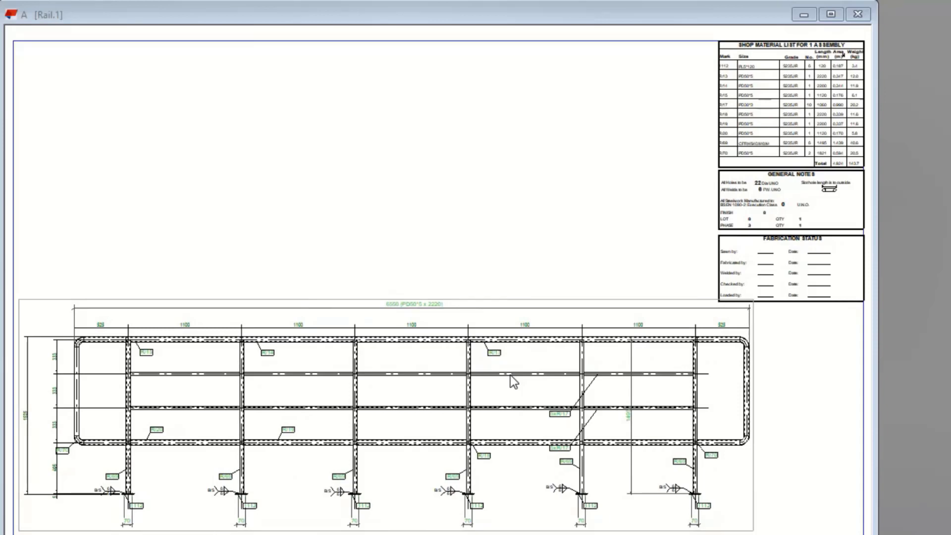
- Shift the handrail view slightly down and left on the [Rail.1] sheet, and close the drawing keeping the changes
left_click(561, 300)
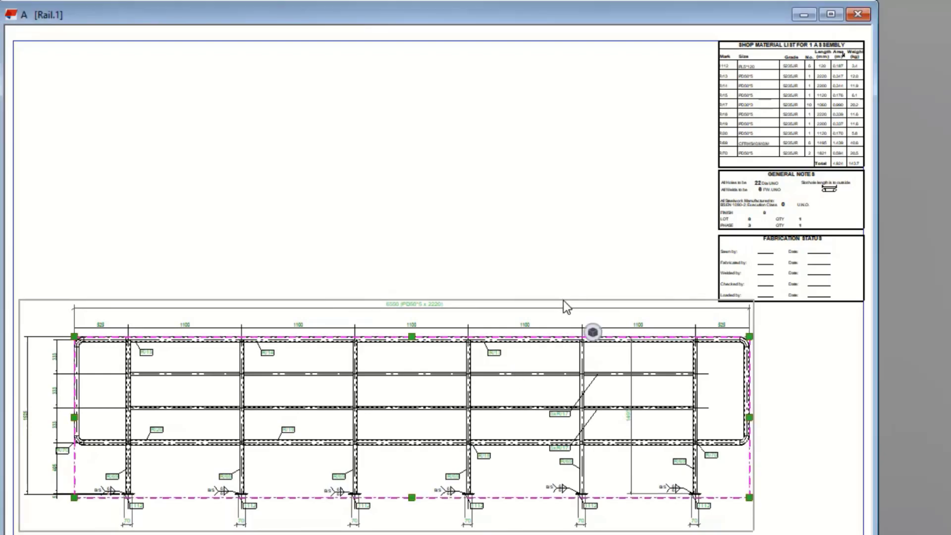
left_click_drag(563, 302, 558, 307)
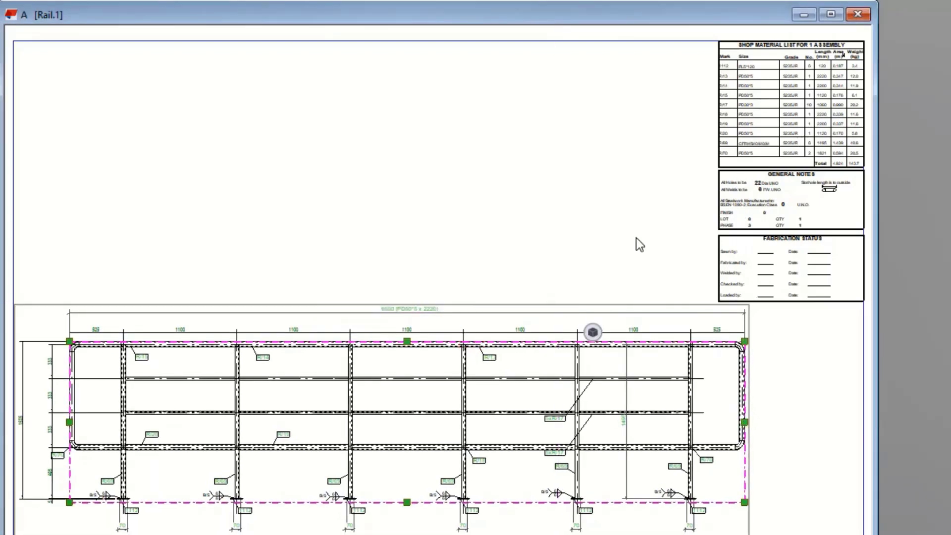
left_click(864, 19)
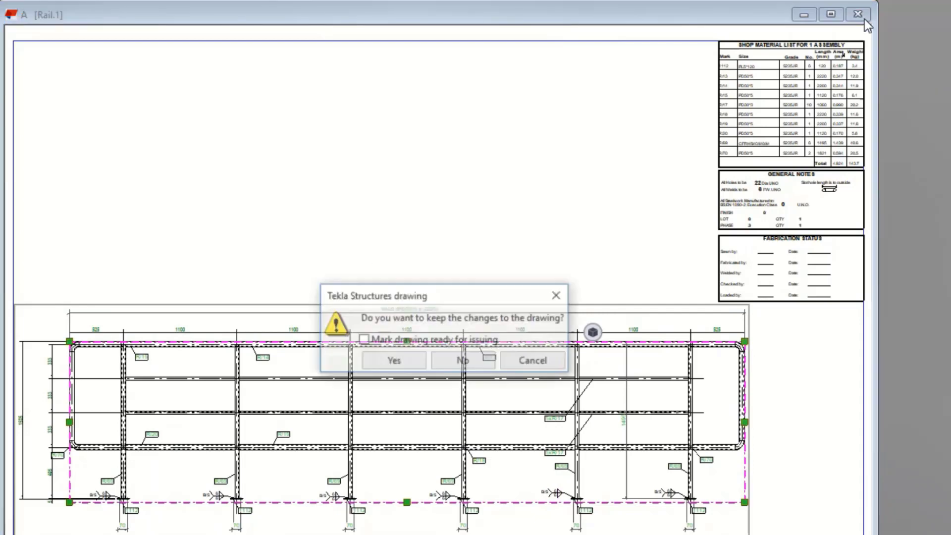
left_click(393, 361)
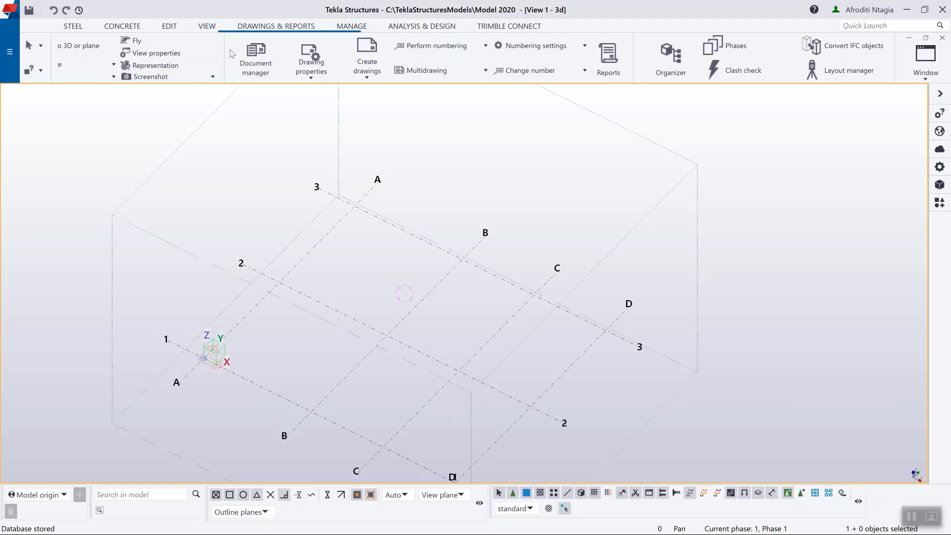
- Open the tables of the S5-A1-TABLE table layout belonging to the S5-A2,A1 drawing layout
left_click(322, 69)
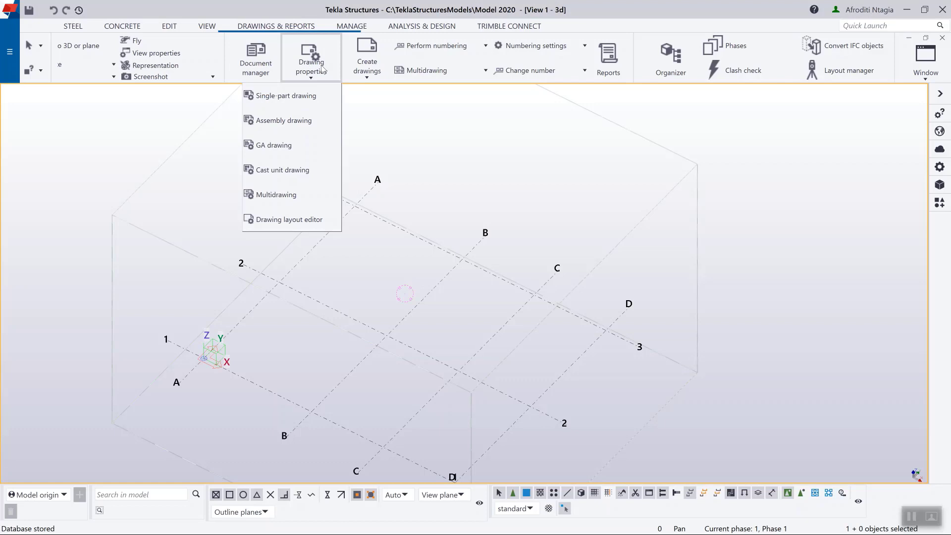
left_click(328, 219)
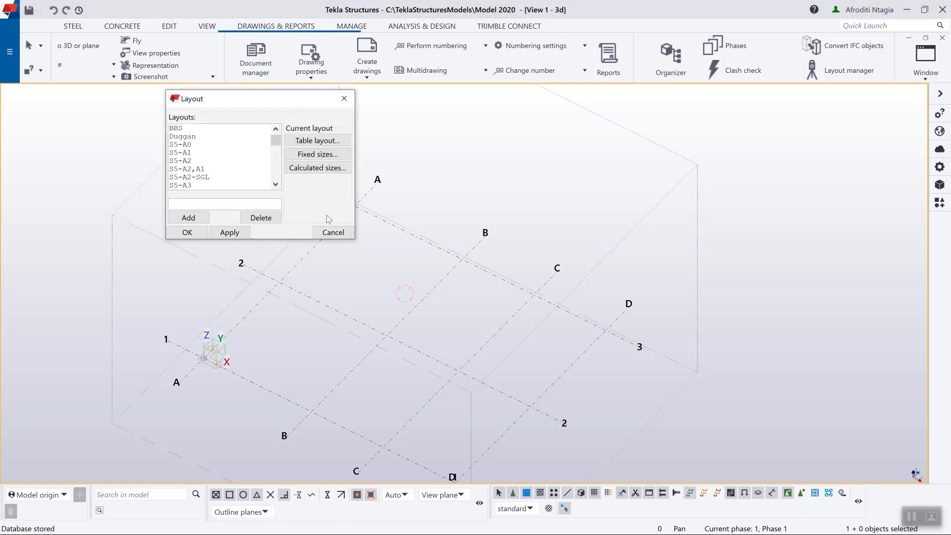
left_click(188, 169)
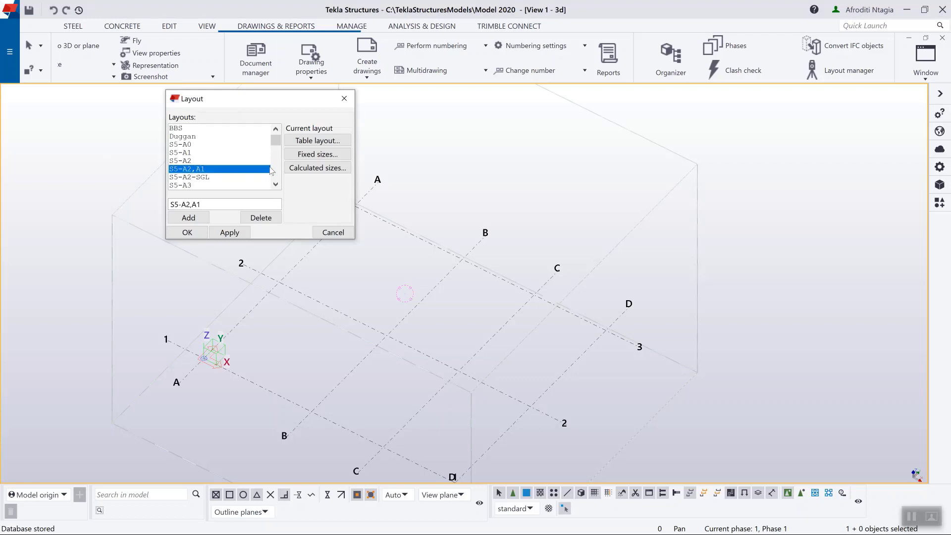
left_click(310, 143)
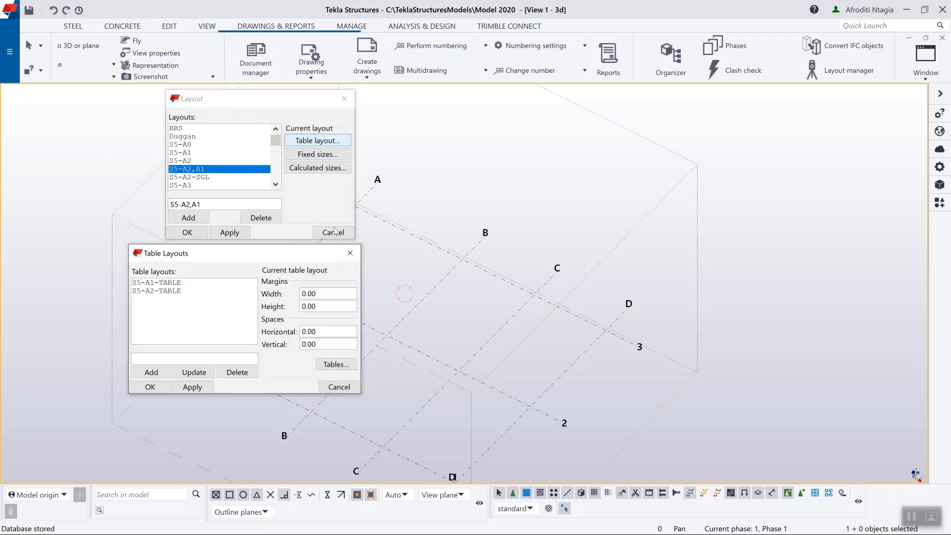
left_click(172, 283)
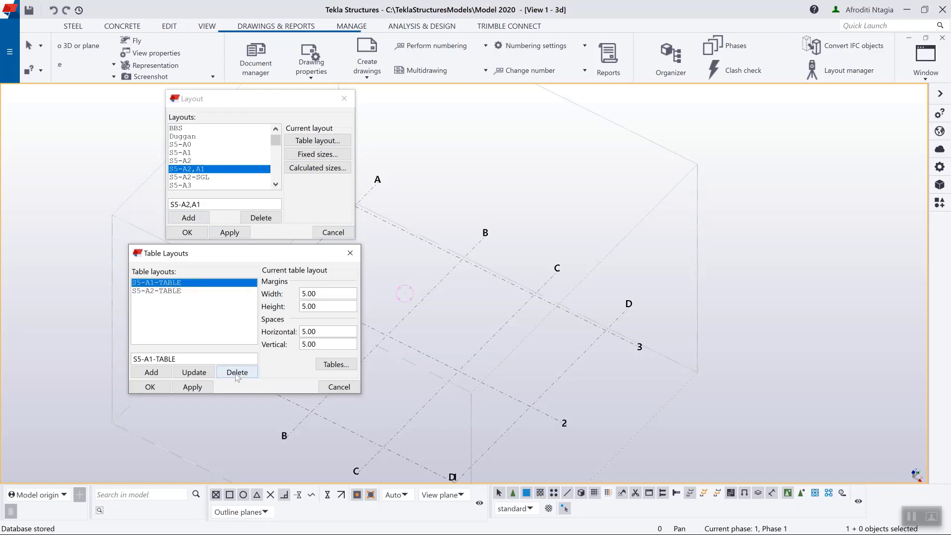
left_click(334, 365)
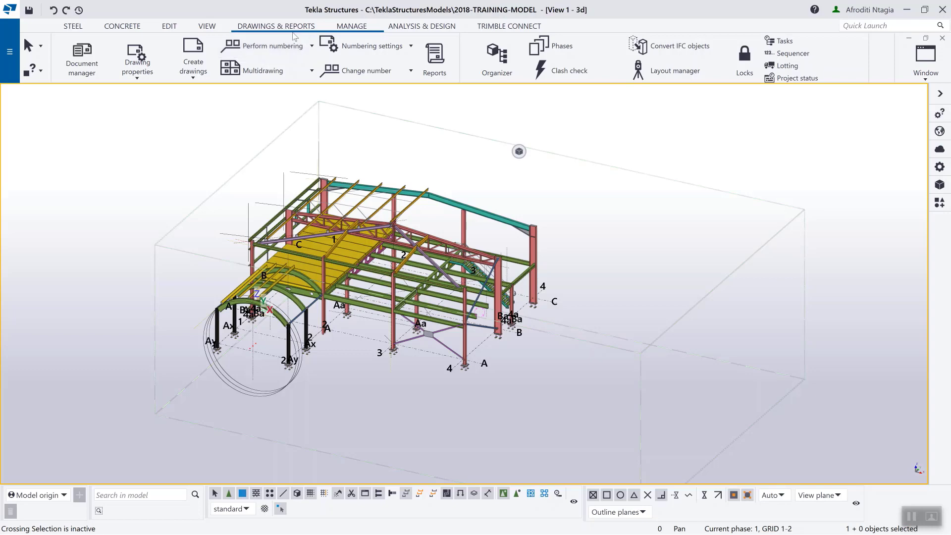
left_click(10, 51)
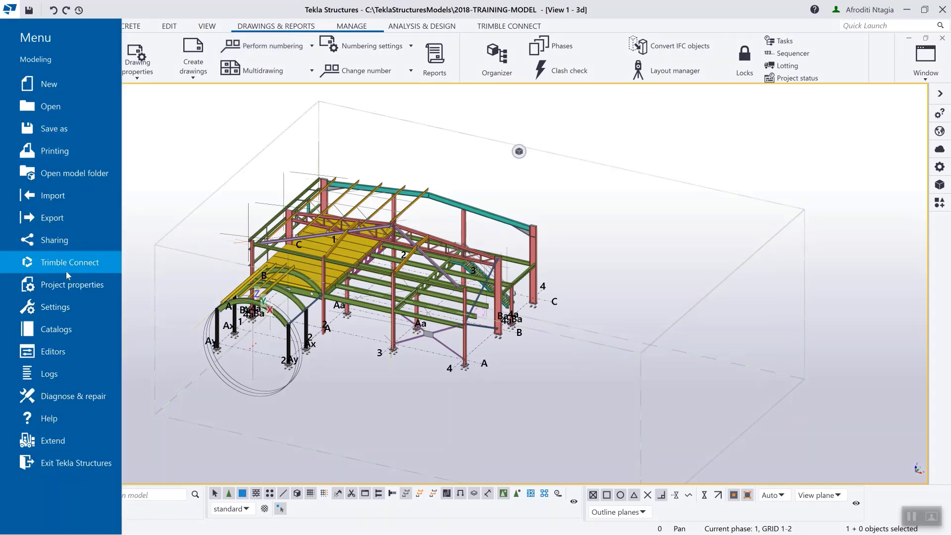
left_click(81, 349)
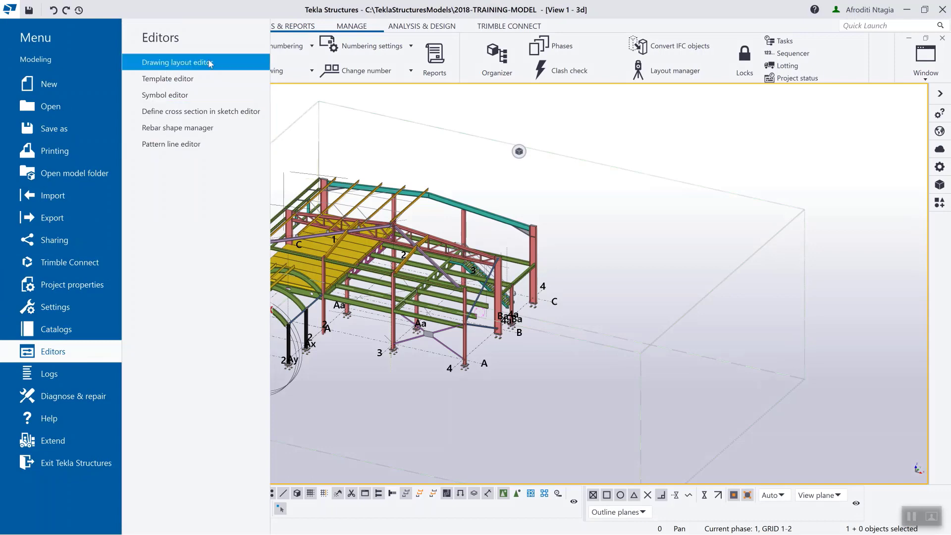
left_click(385, 133)
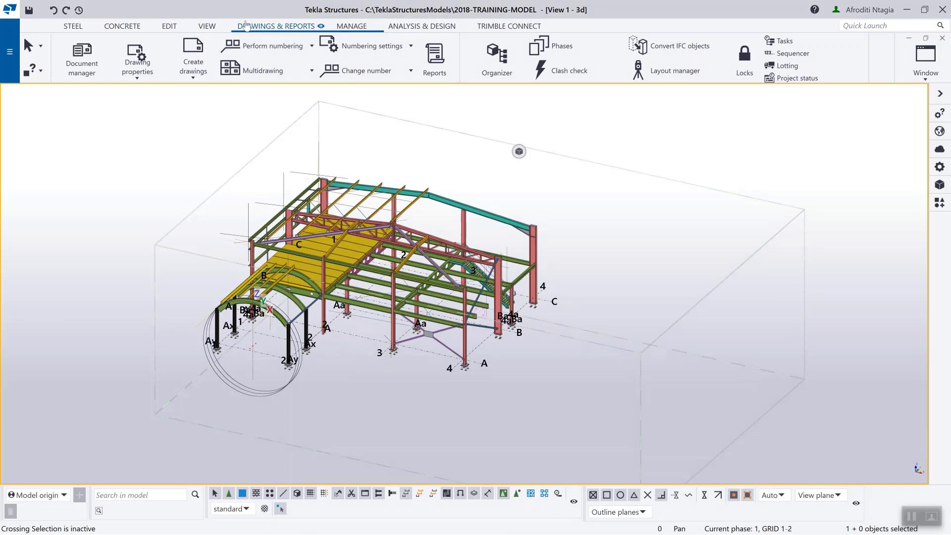
left_click(137, 77)
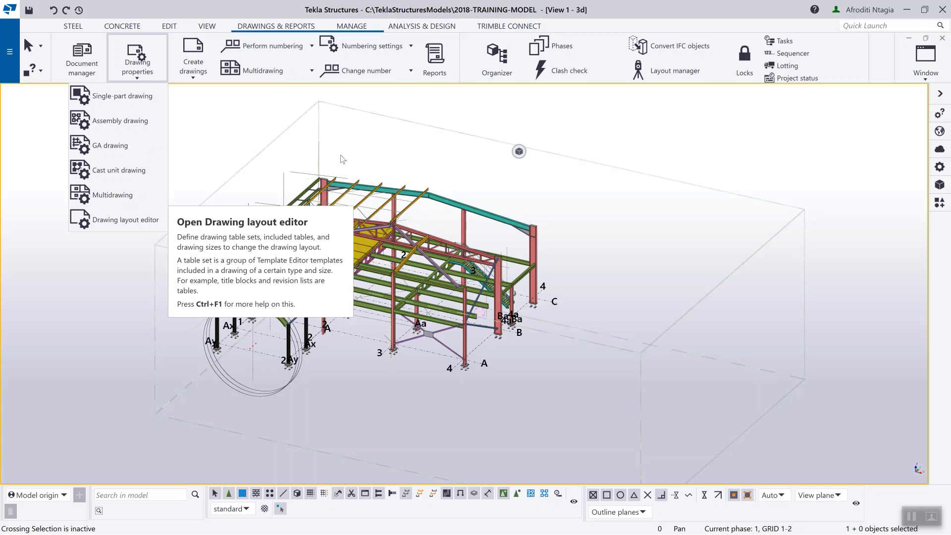
- Search the commands for "drawing lay" and open the Drawing layout editor
left_click(860, 28)
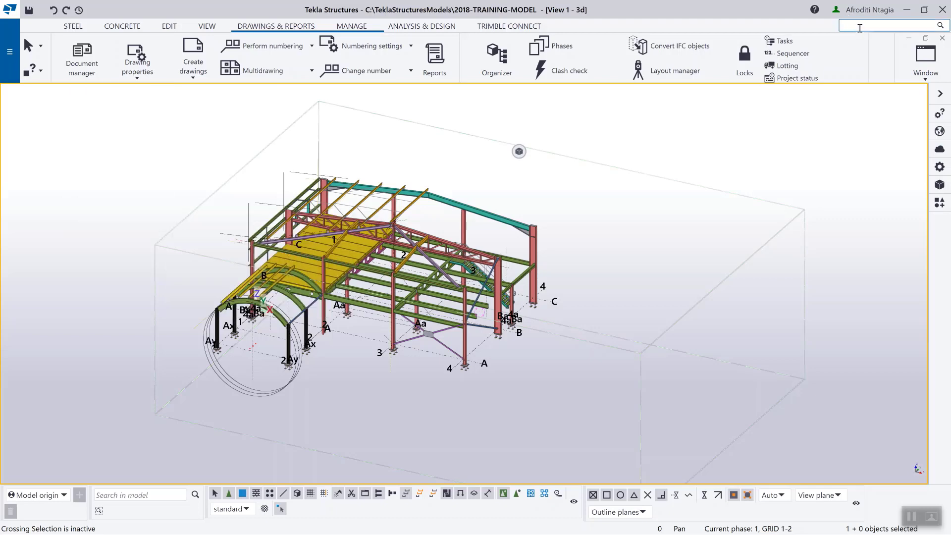
type("drawing")
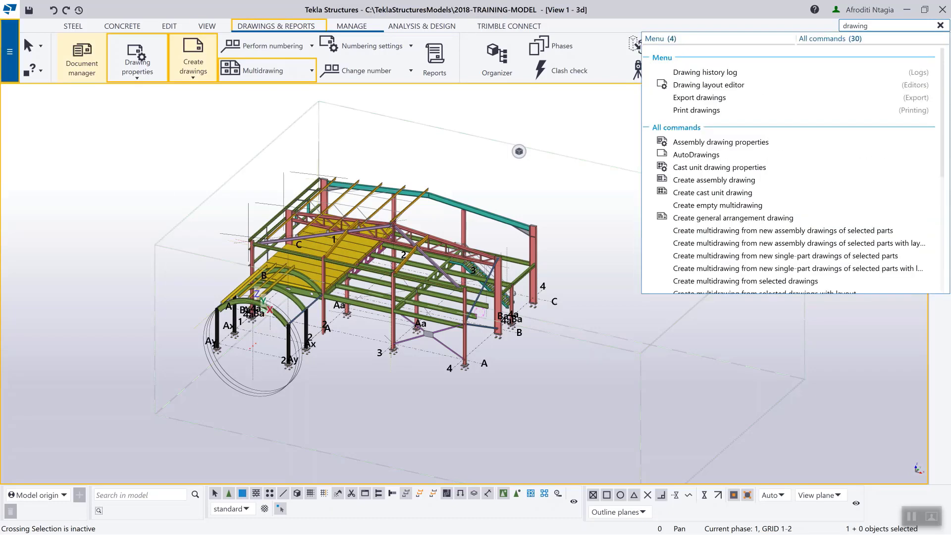
type(" lay")
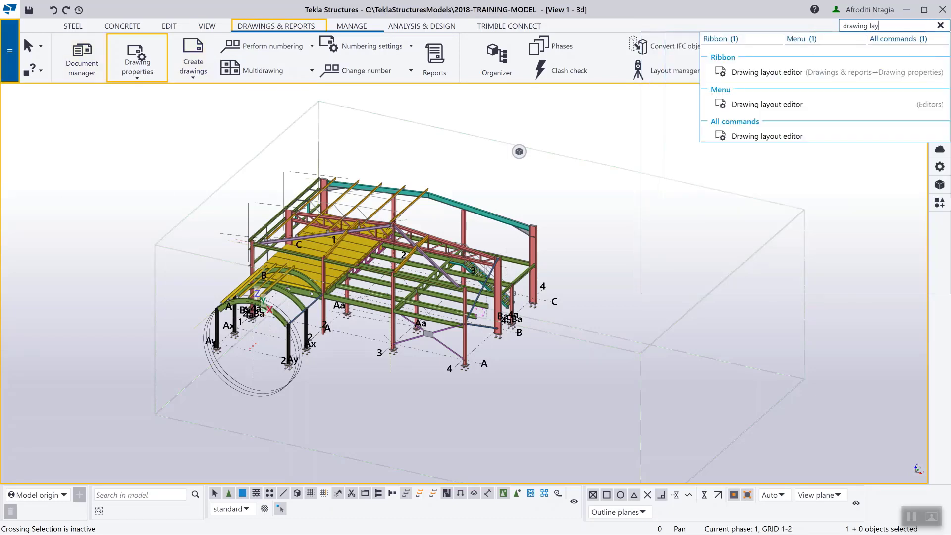
left_click(899, 74)
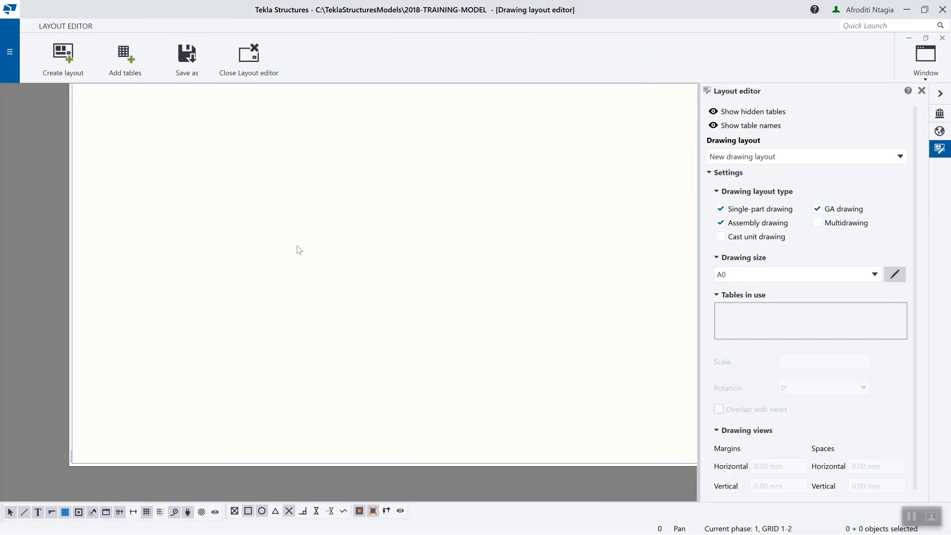
- Create a drawing layout named "New drawing layout test" with drawing size A3
left_click(78, 63)
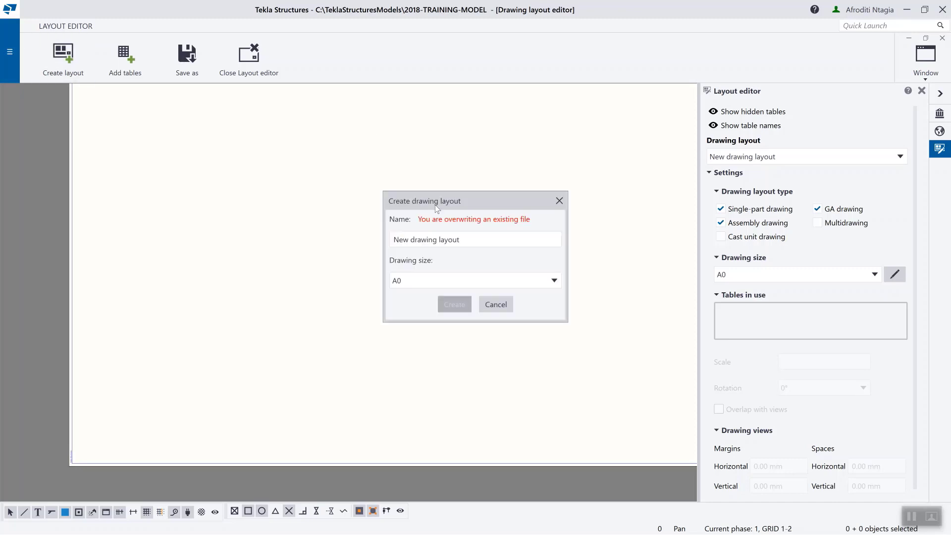
left_click(488, 239)
type("ts")
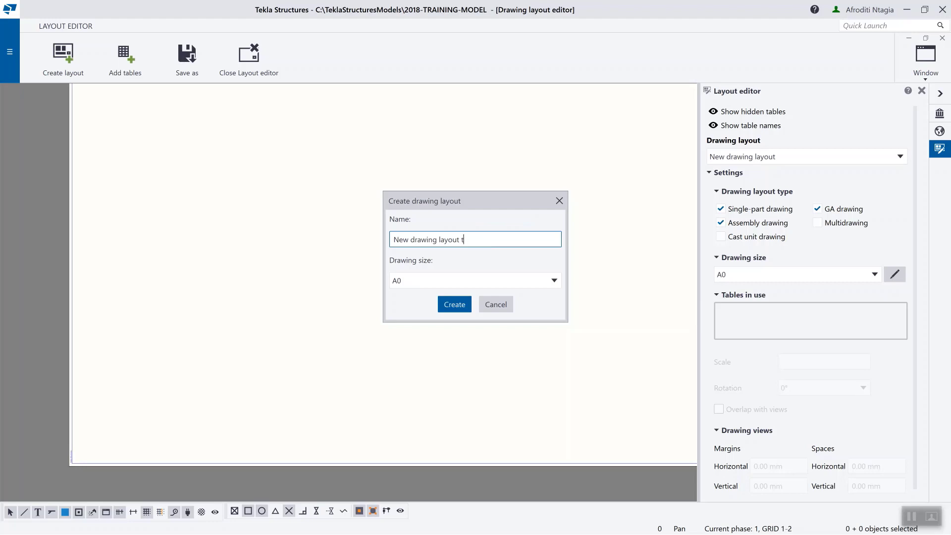
key("BackSpace")
type("est")
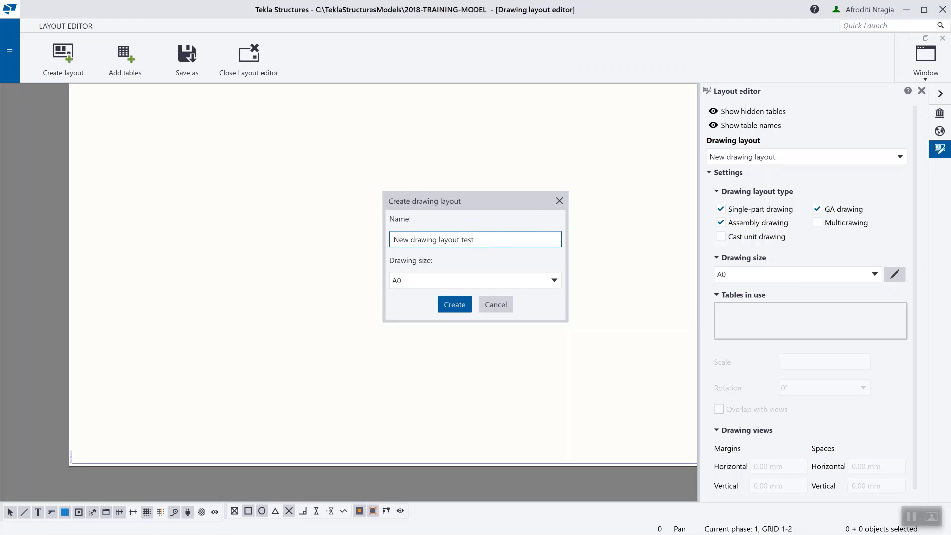
left_click(463, 281)
left_click(433, 341)
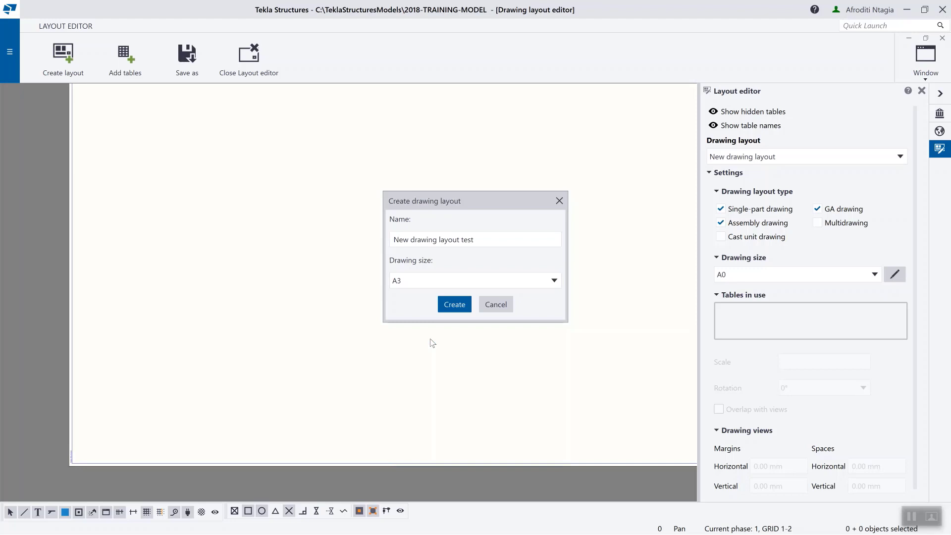
left_click(443, 309)
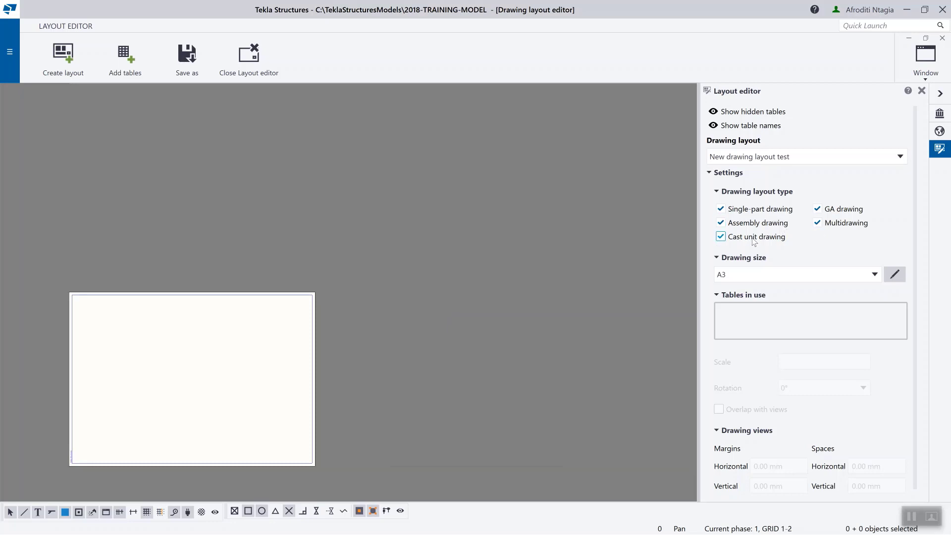
- Exclude cast unit drawings and multidrawings from the layout's drawing types, and save the layout as "New drawing layout test"
left_click(721, 237)
left_click(817, 223)
left_click(181, 69)
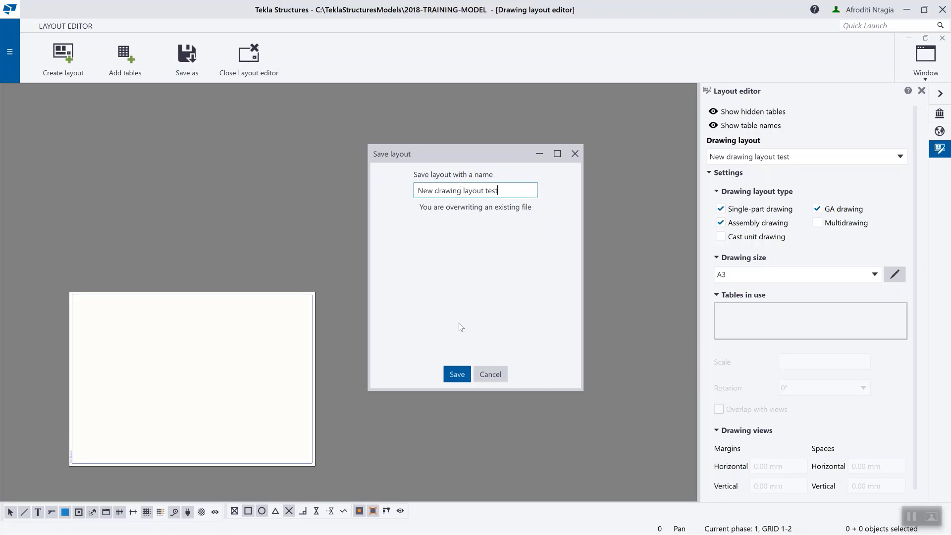
left_click(456, 375)
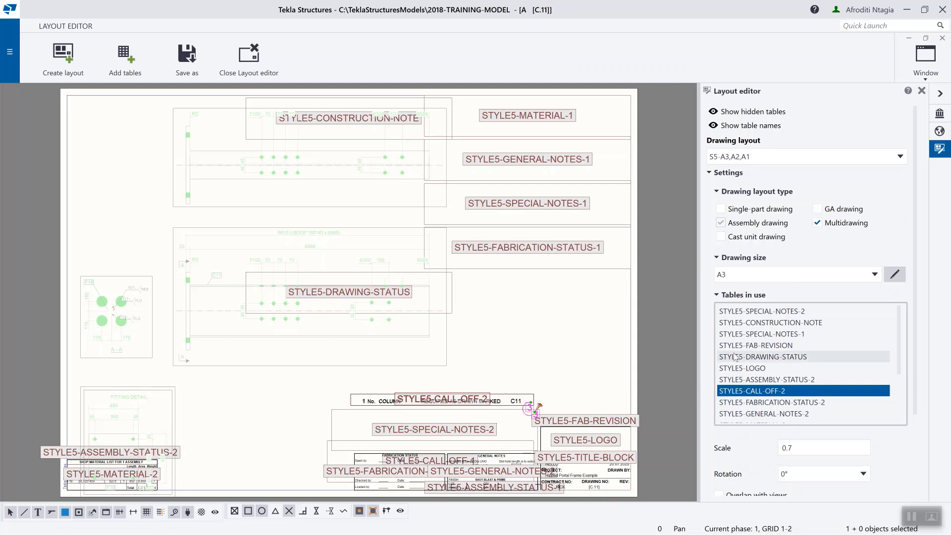
- Switch the S5-A3,A2,A1 layout to drawing size A2 and insert the BBS-InternalPullouts table directly below the STYLE5-FABRICATION-STATUS-1 table
left_click(808, 283)
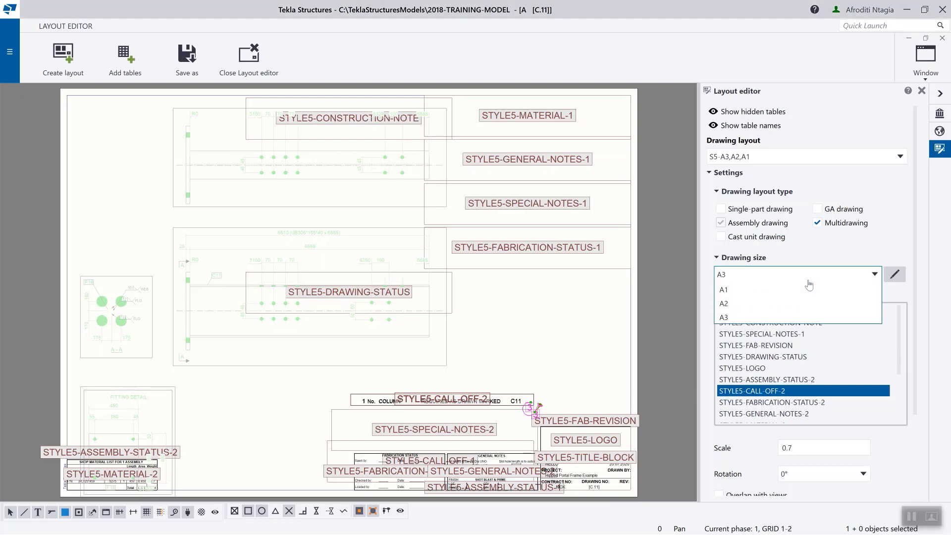
left_click(782, 307)
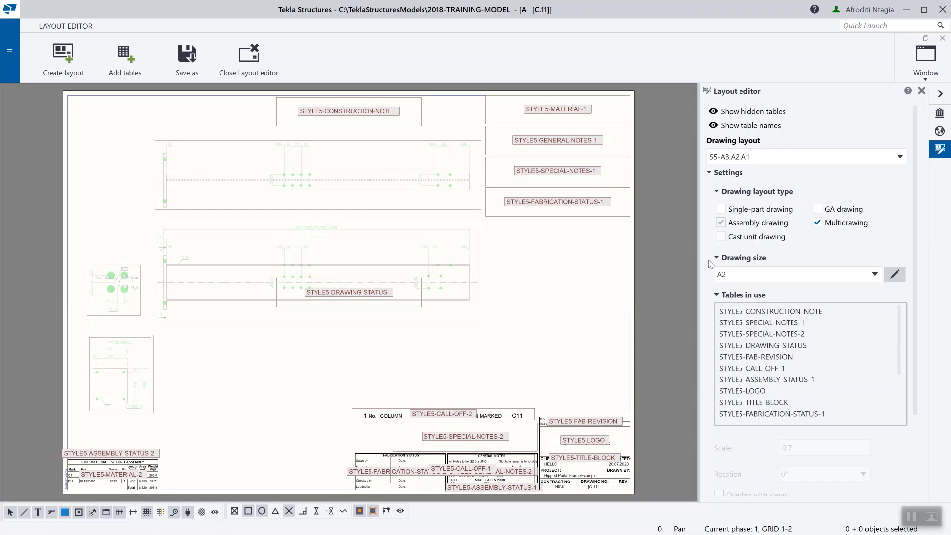
left_click(138, 56)
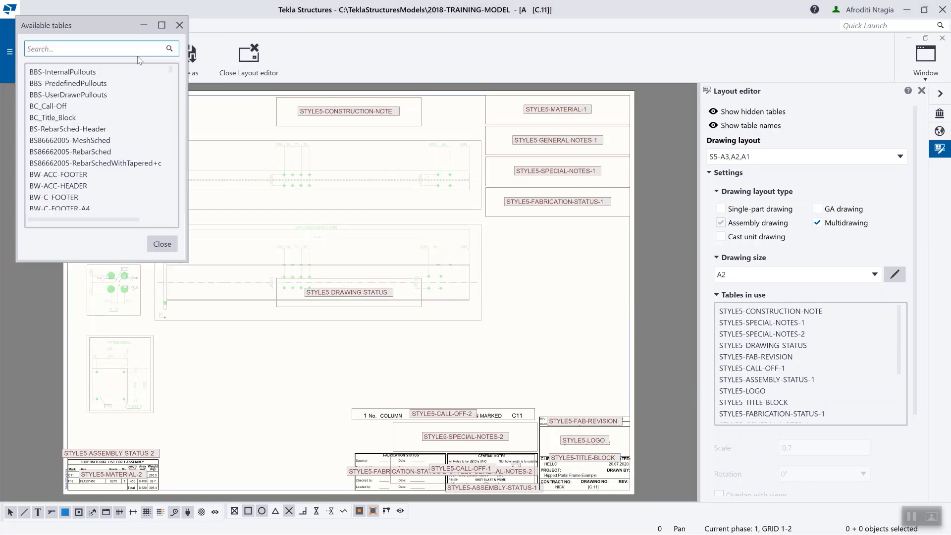
left_click(118, 75)
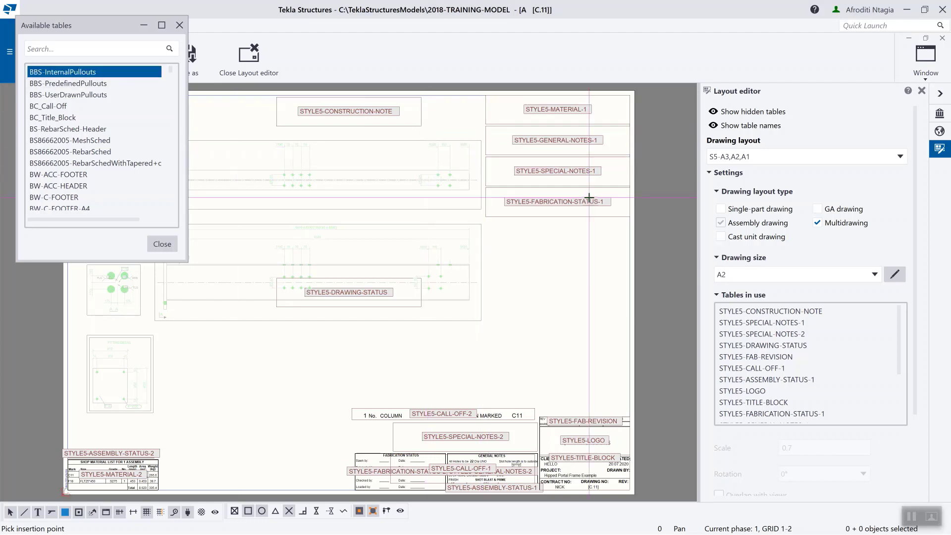
left_click(629, 218)
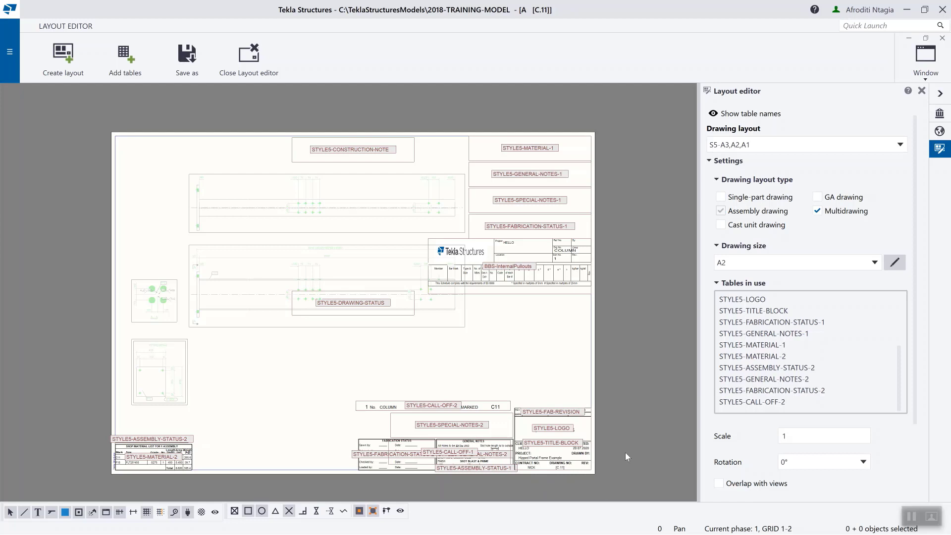
- Find the DWG/DXF entry among the available tables and load test.dwg from the Desktop as its source file
left_click(129, 72)
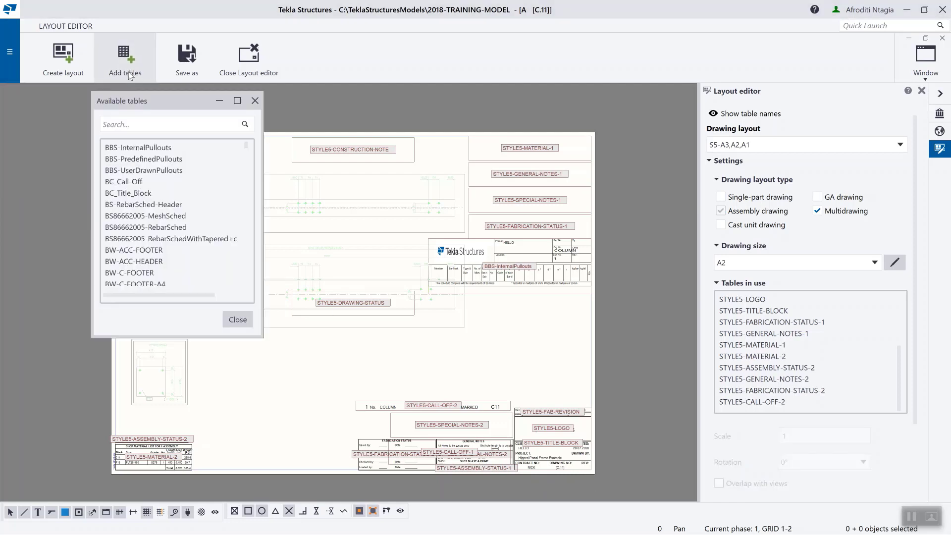
left_click(138, 126)
type("DWG")
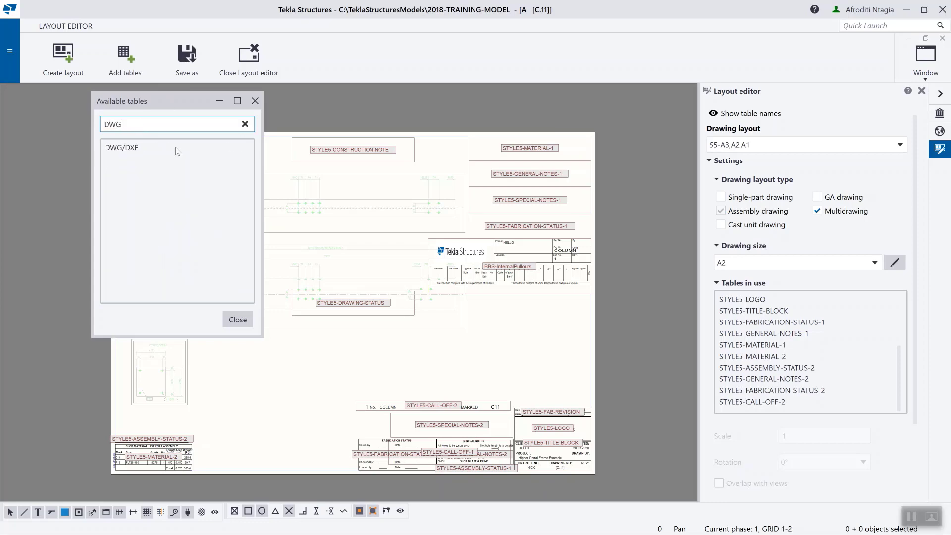
double_click(177, 149)
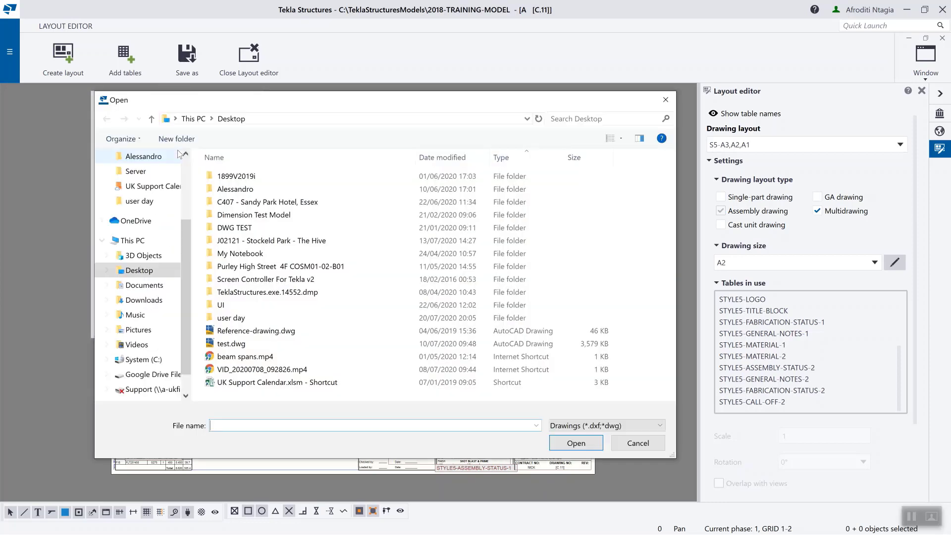
left_click(249, 345)
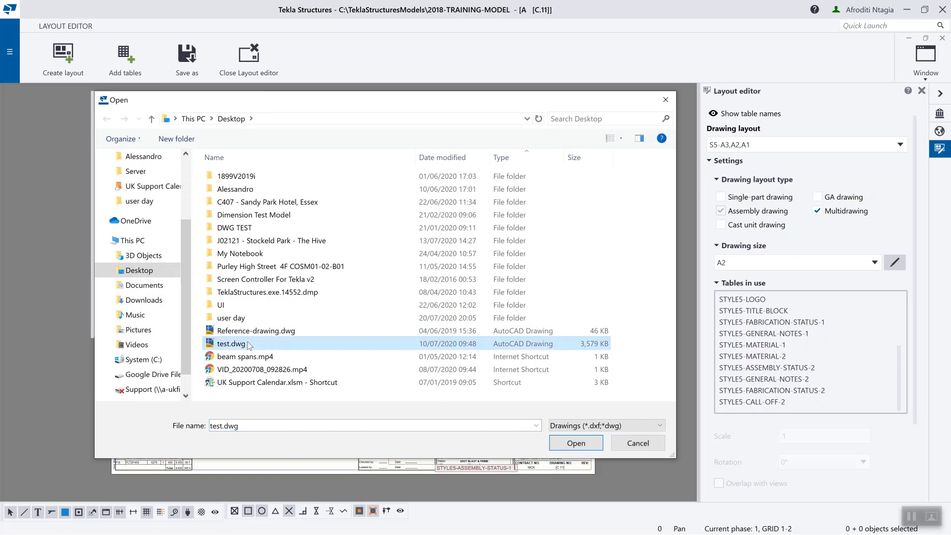
left_click(575, 444)
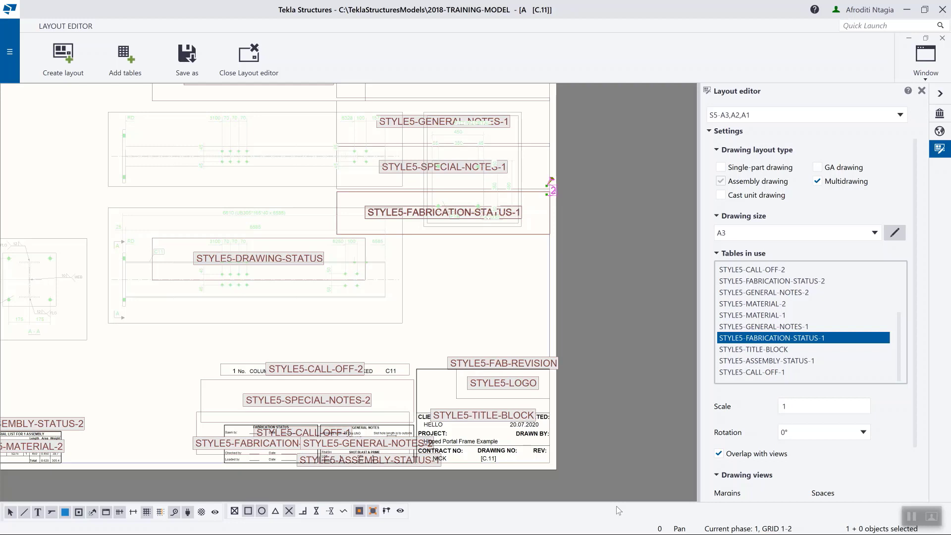
- Set the scale of the STYLE5-FABRICATION-STATUS-1 table to 0.7 and its rotation to 90°
left_click(796, 405)
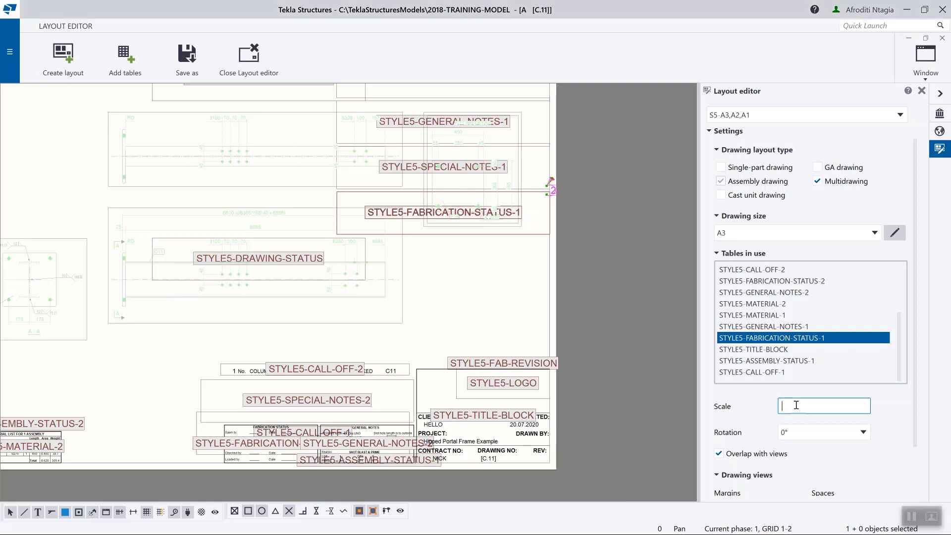
key("BackSpace")
type("0.7")
left_click(842, 432)
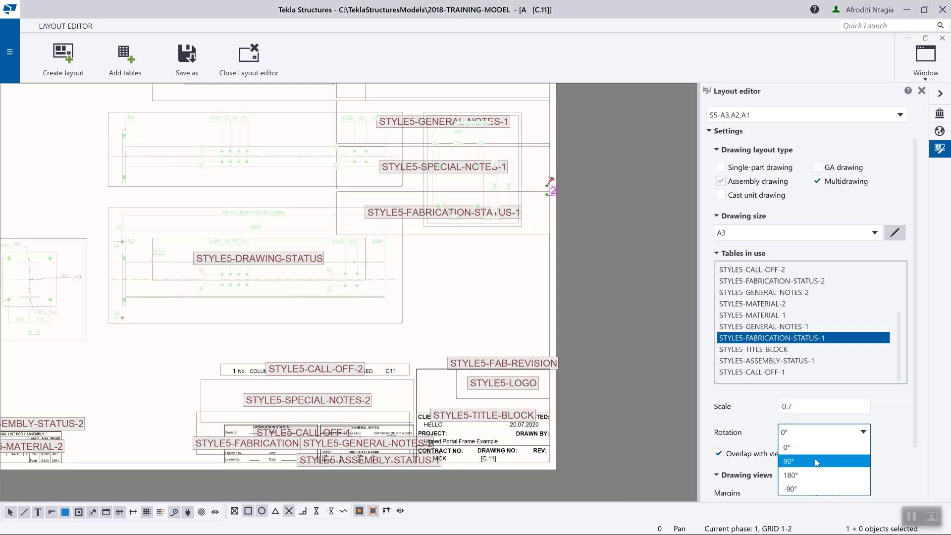
left_click(816, 462)
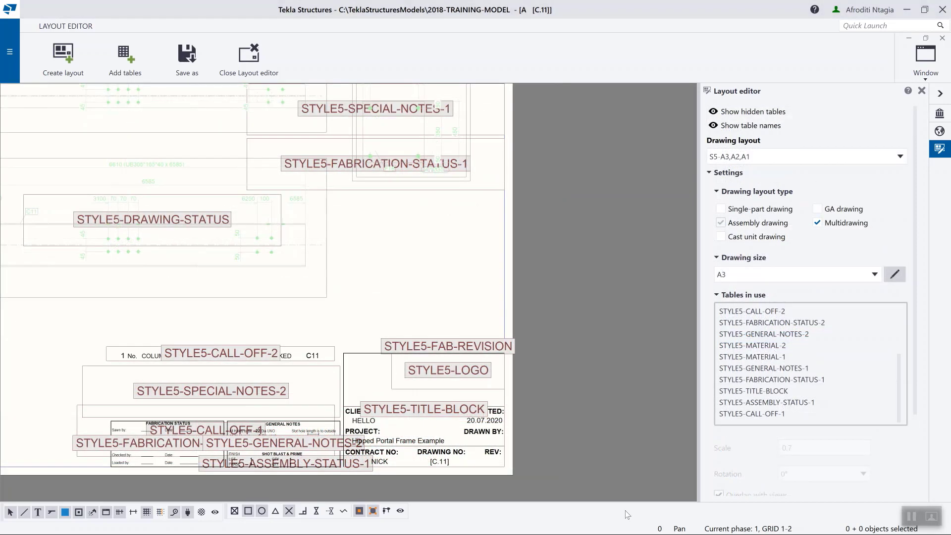
- Move the STYLE5-FABRICATION-STATUS-1 table further down along the edge of the A3 sheet frame
left_click(491, 190)
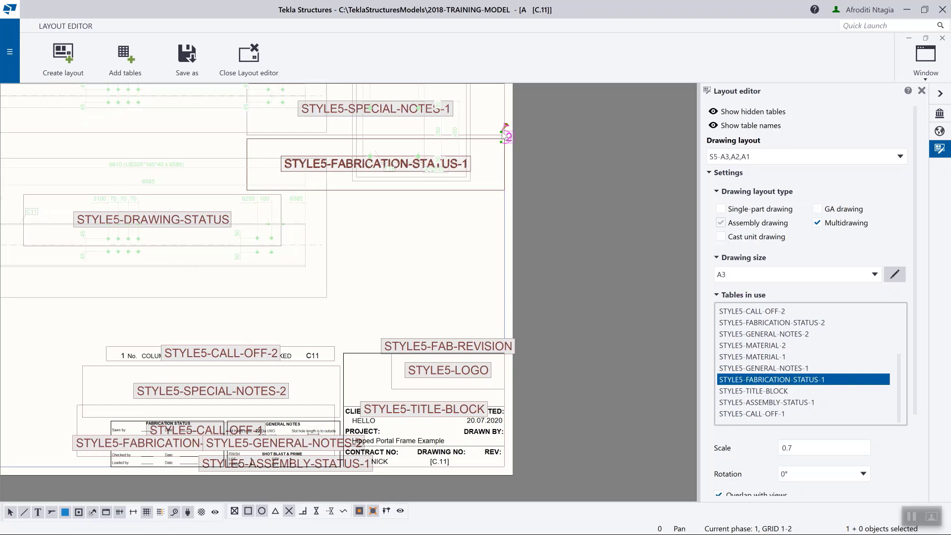
left_click_drag(504, 129, 506, 203)
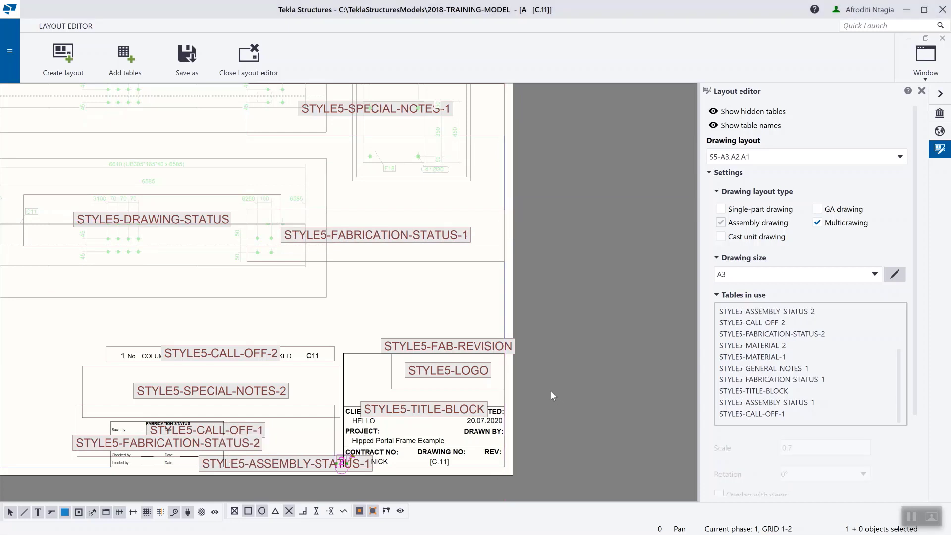
- Delete the STYLE5-FABRICATION-STATUS-1 and STYLE5-CALL-OFF-2 tables from the A3 size of the layout
left_click(465, 261)
right_click(465, 265)
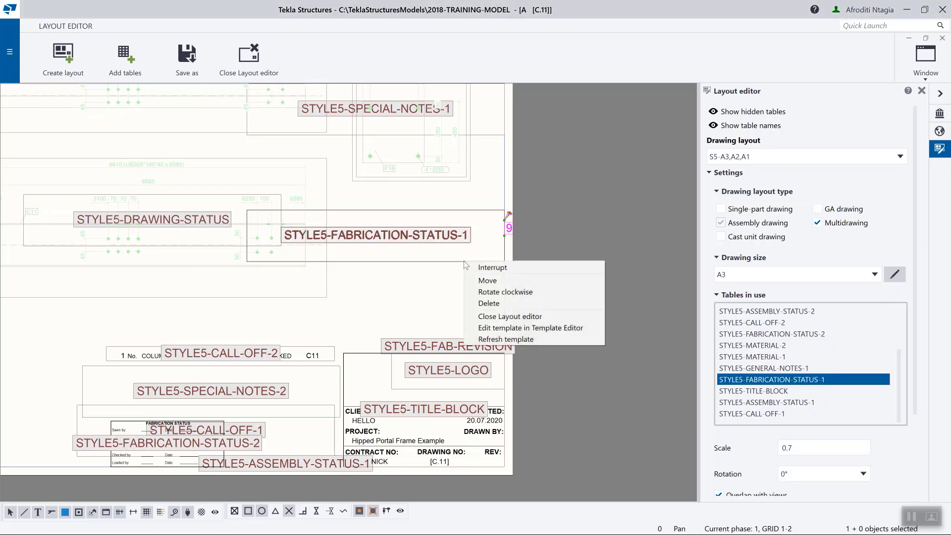
left_click(491, 304)
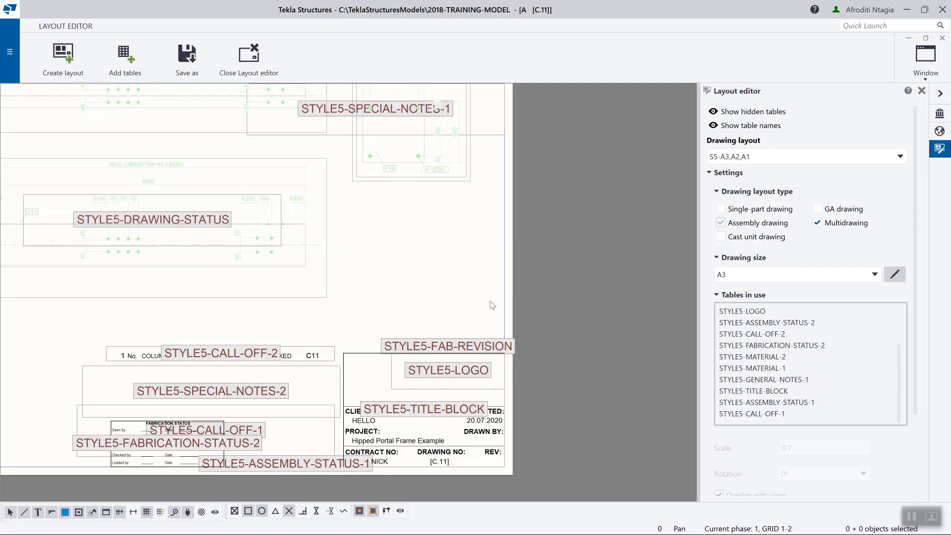
left_click(777, 335)
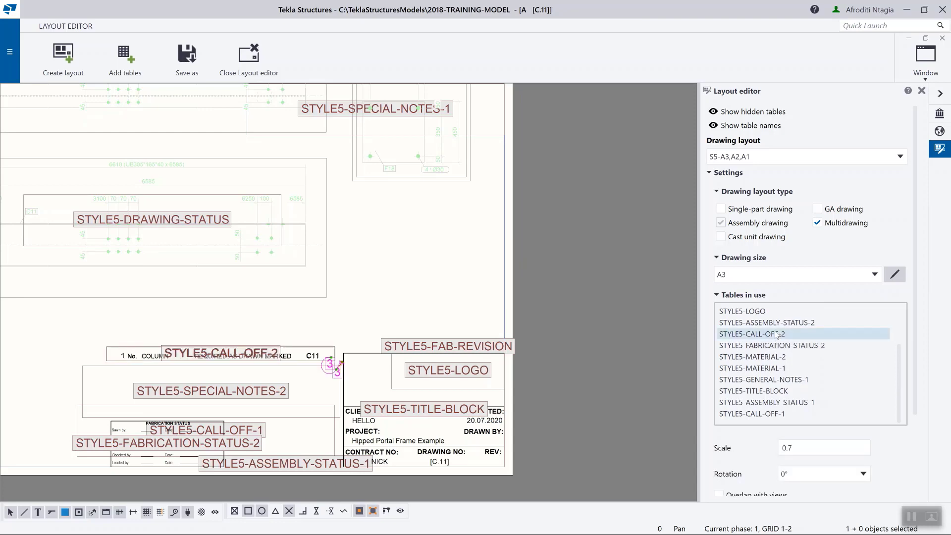
key("Delete")
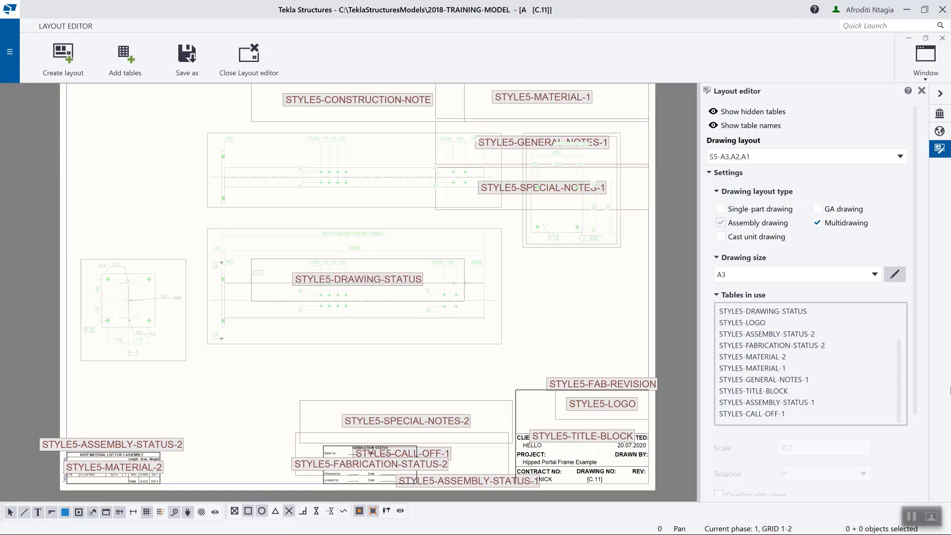
- Add a new drawing size to the layout's sizes in use and inspect the width, autosize and removal settings of the existing sizes
left_click(897, 276)
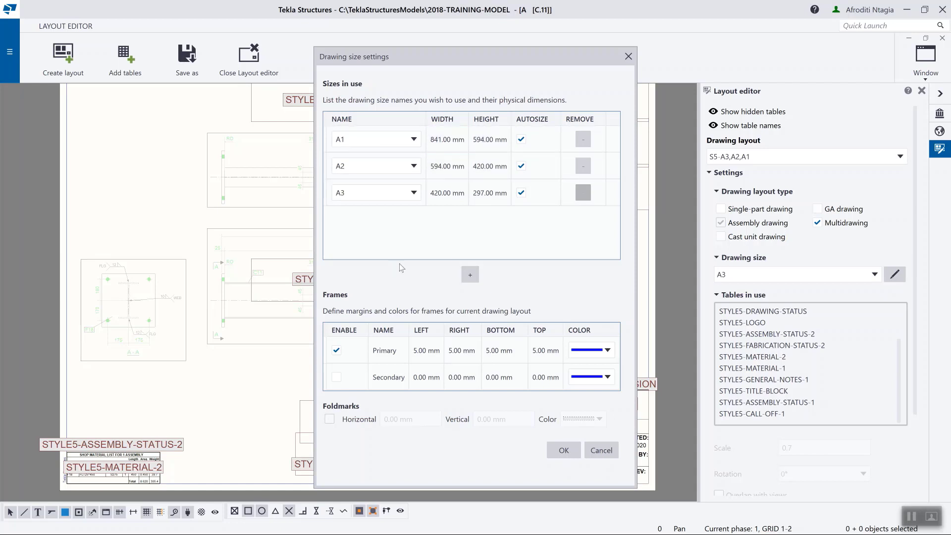
left_click(472, 277)
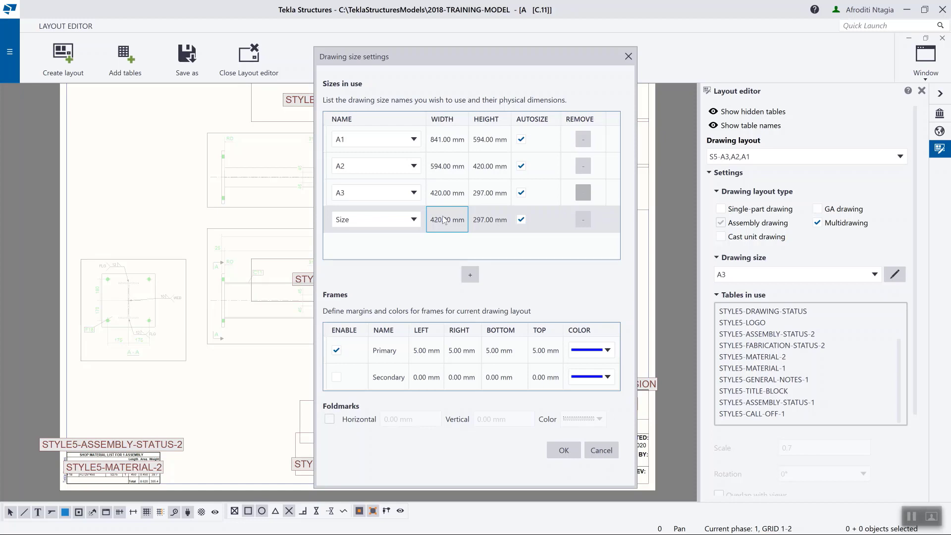
left_click(442, 197)
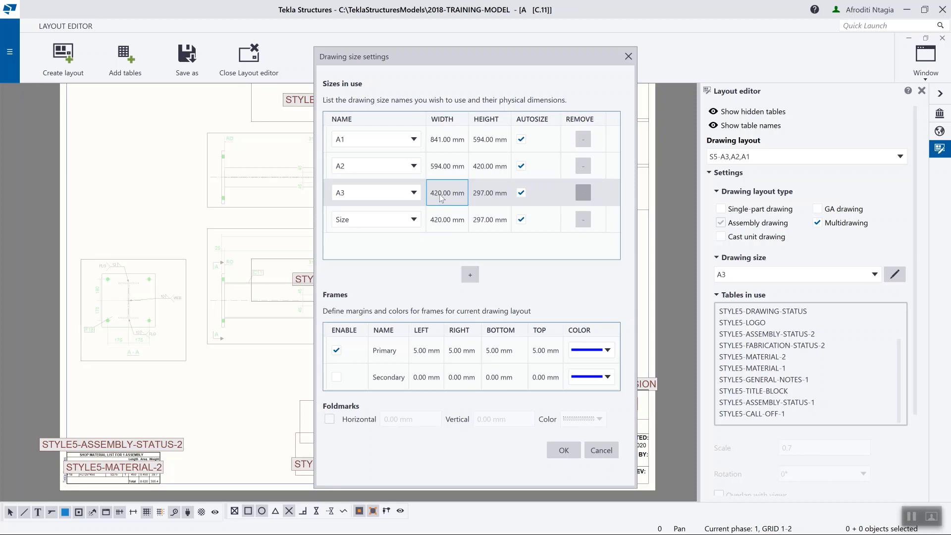
double_click(446, 196)
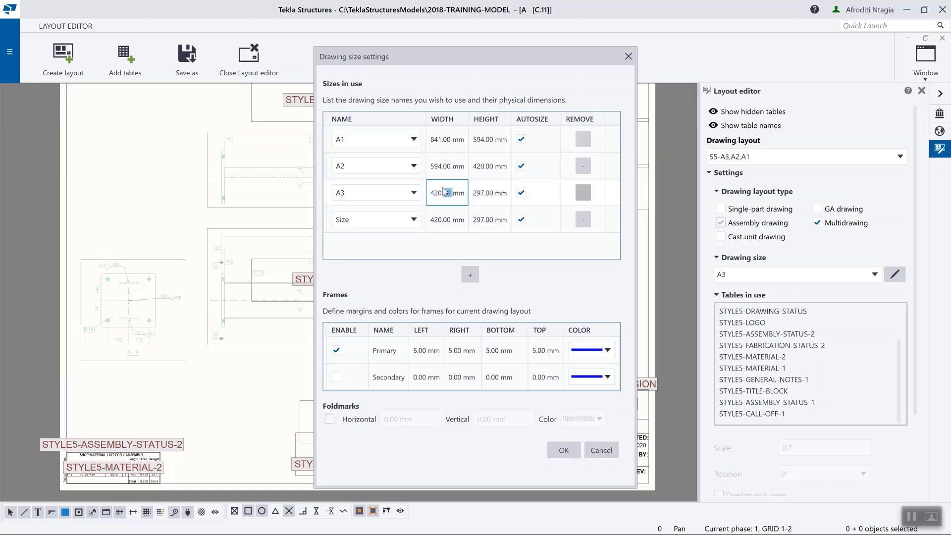
left_click(447, 193)
left_click(522, 167)
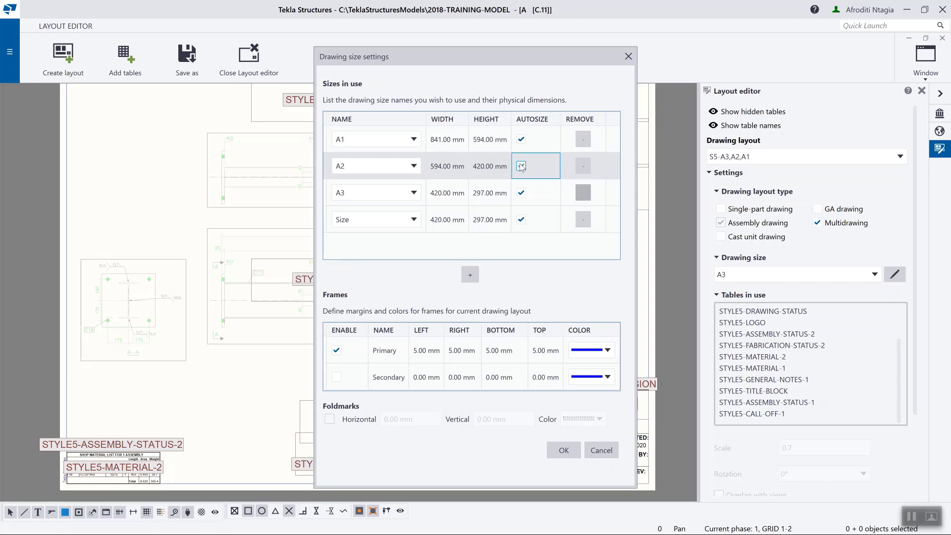
left_click(521, 166)
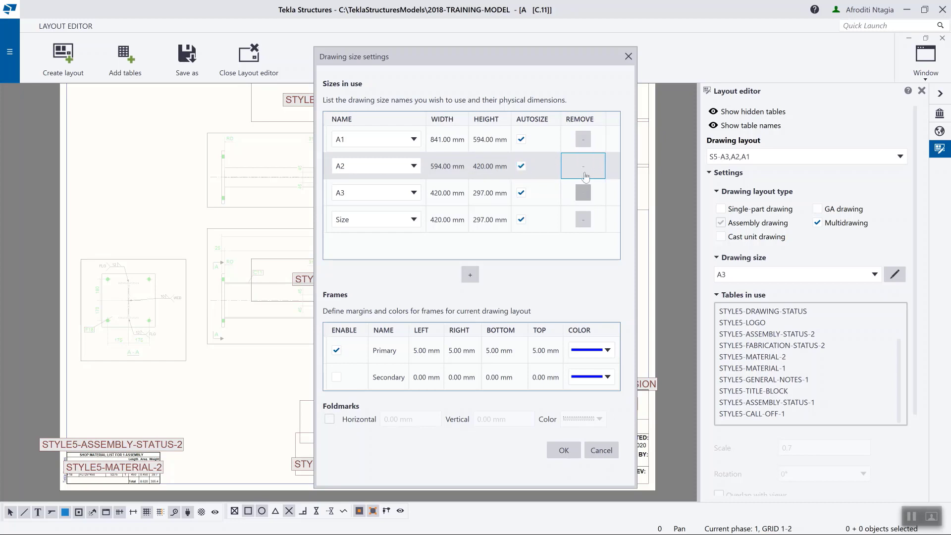
left_click(584, 175)
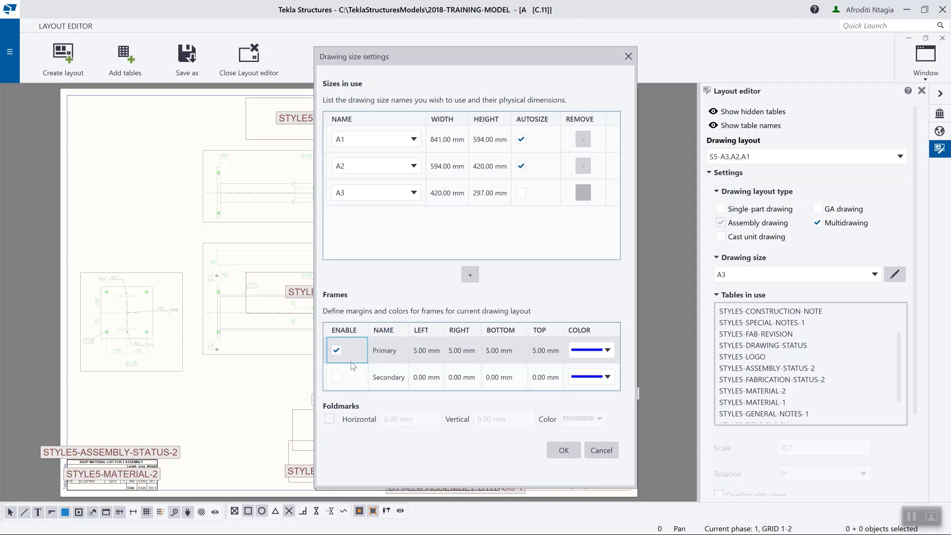
- Enable the secondary frame for the drawing layout and accept the drawing size settings
left_click(336, 378)
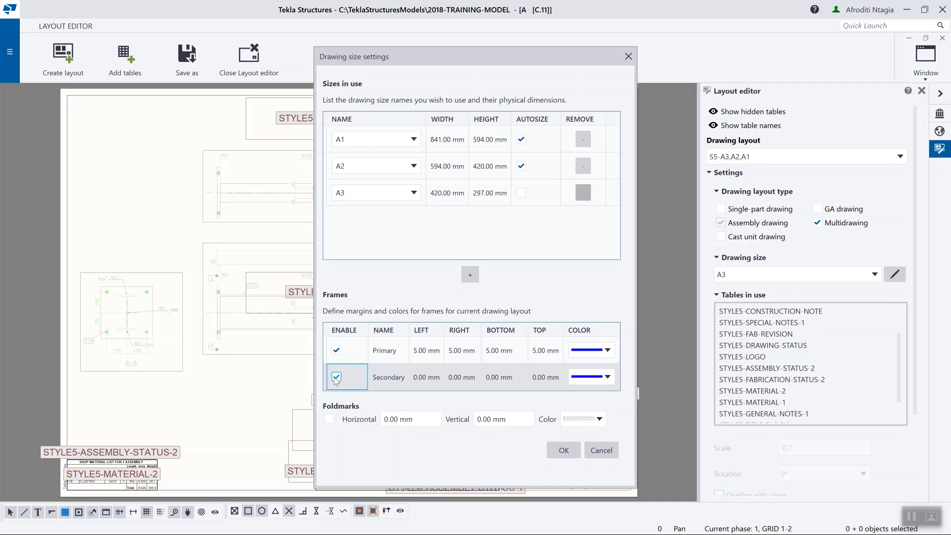
left_click(418, 380)
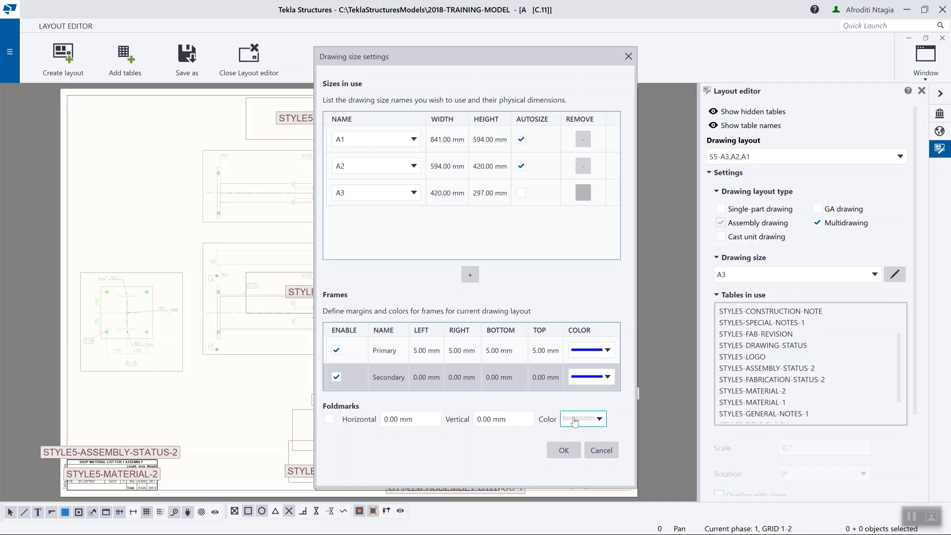
left_click(564, 451)
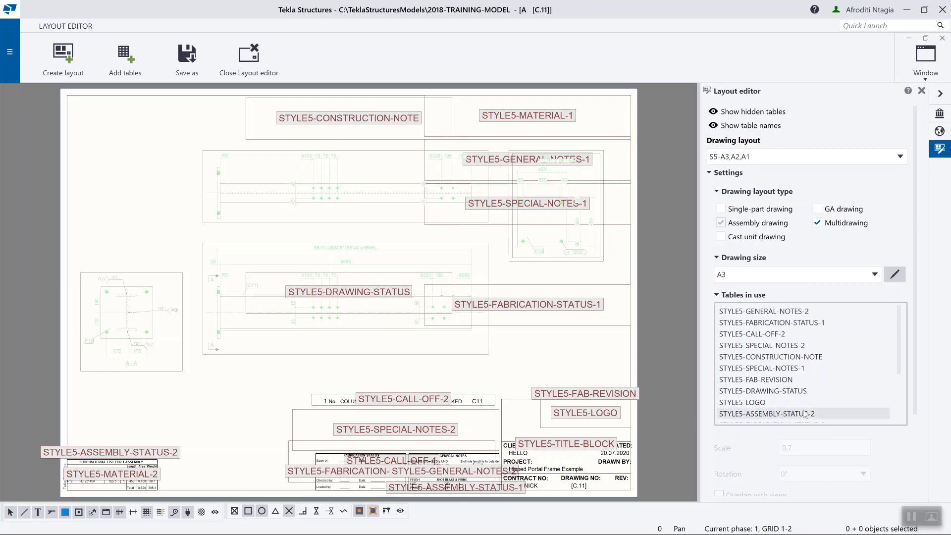
- Examine the horizontal and vertical margins and spaces defined for the layout's drawing views
scroll(807, 409, "down", 2)
scroll(846, 448, "down", 3)
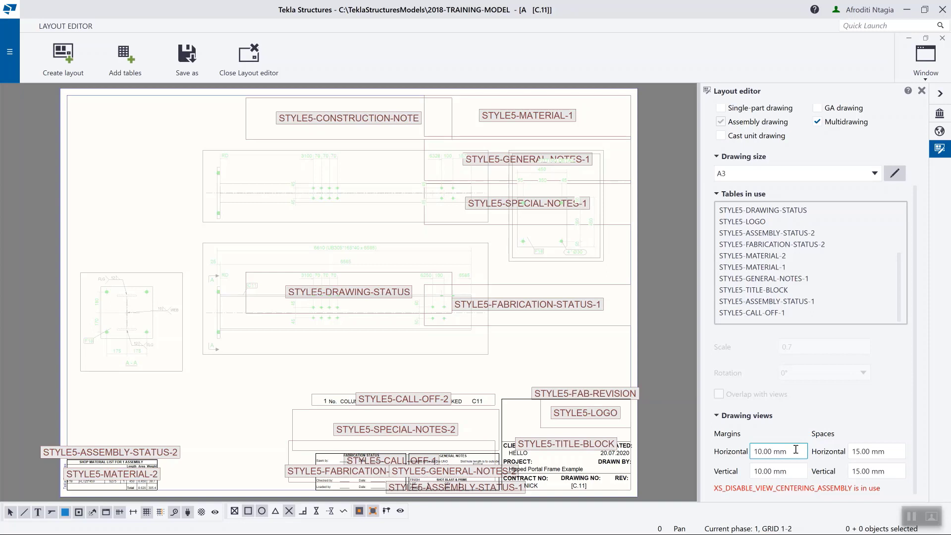
left_click(787, 473)
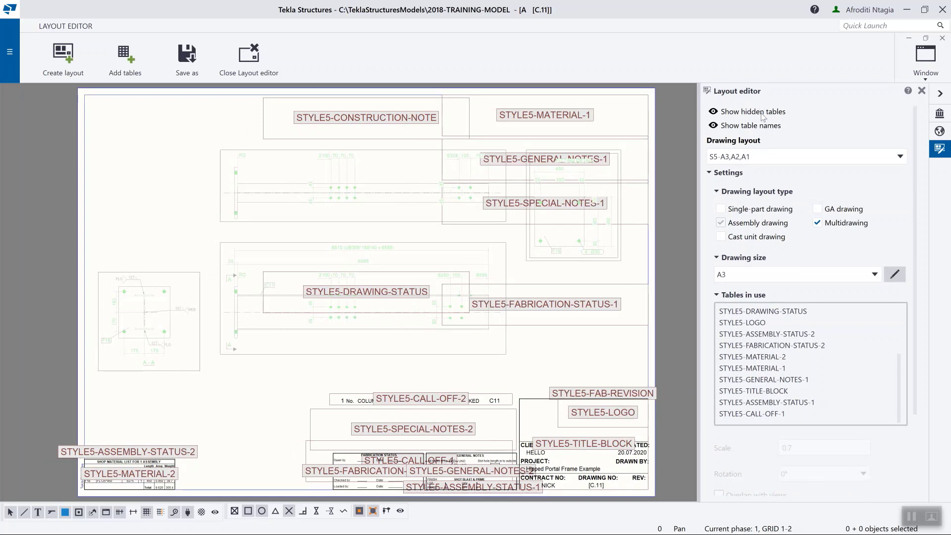
- Toggle the display of hidden tables off and back on, and do the same for the table names
left_click(714, 112)
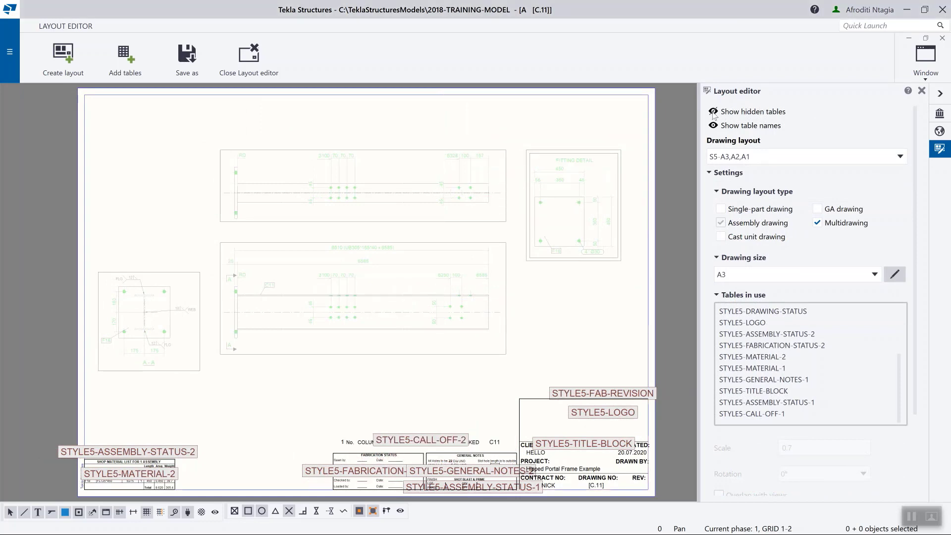
left_click(713, 112)
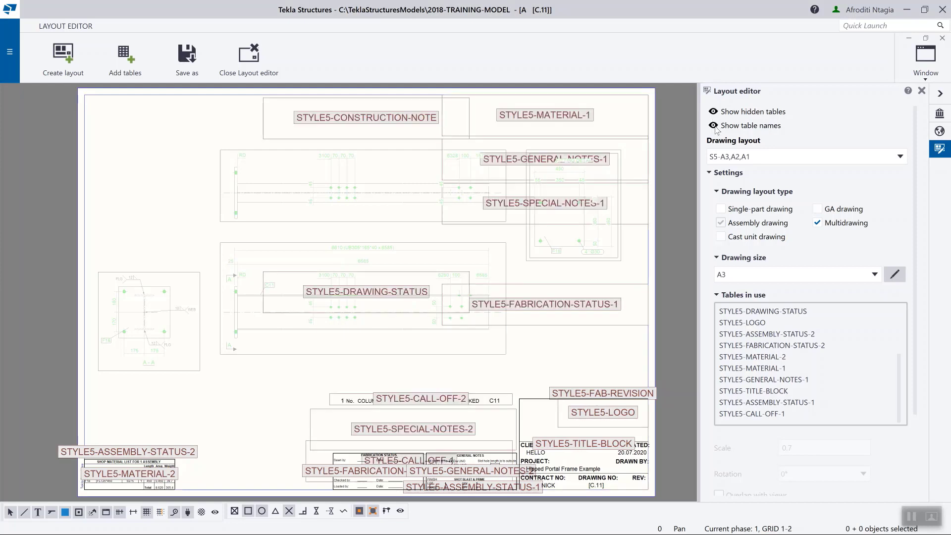
left_click(713, 125)
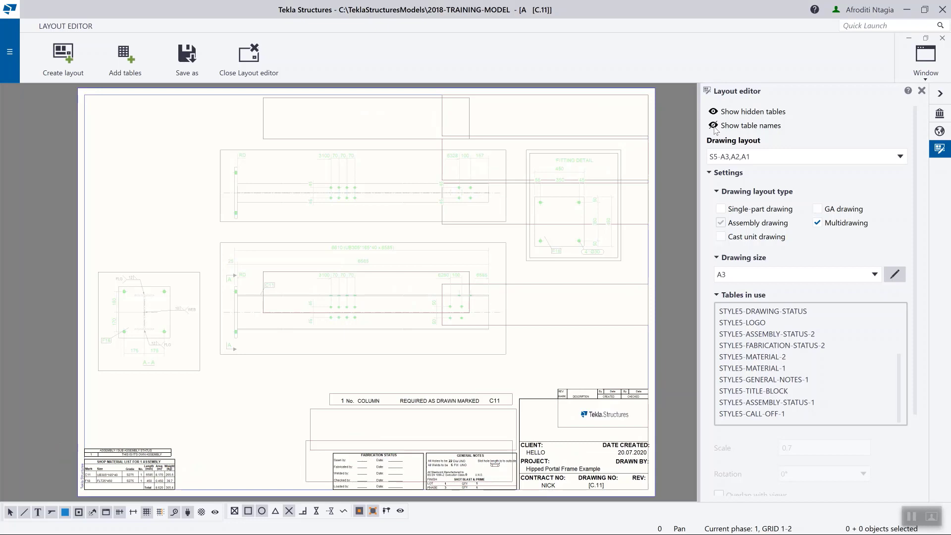
left_click(713, 126)
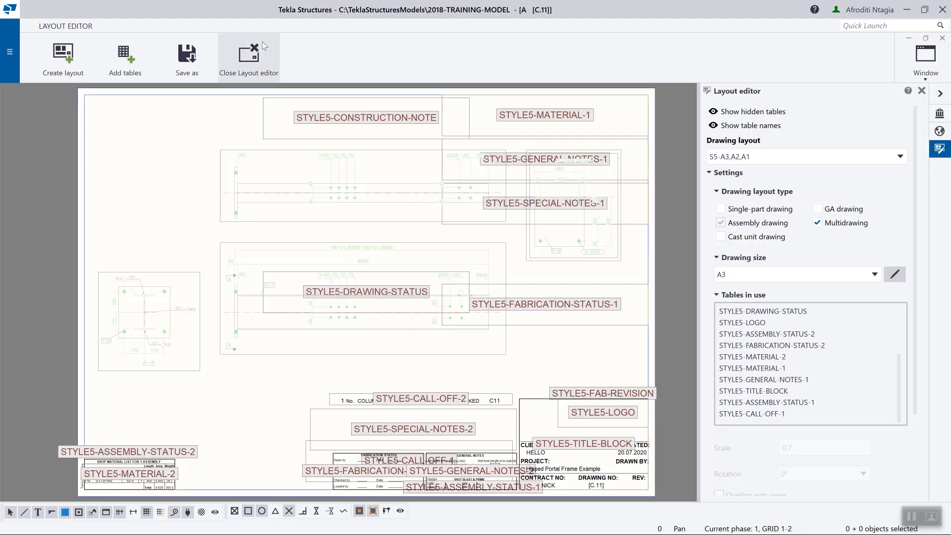
- Close the Layout editor
left_click(254, 54)
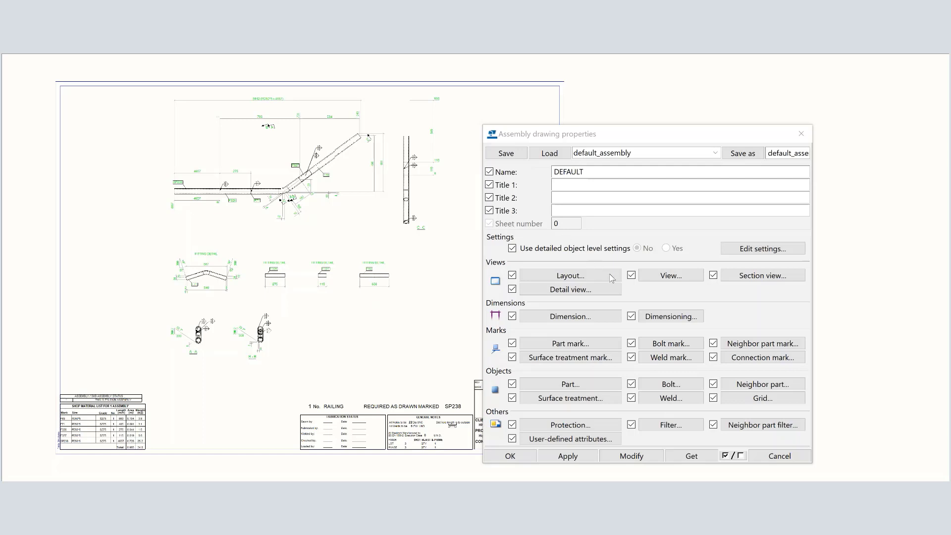
- Set the 3D view to On in the view properties of the assembly drawing
left_click(657, 277)
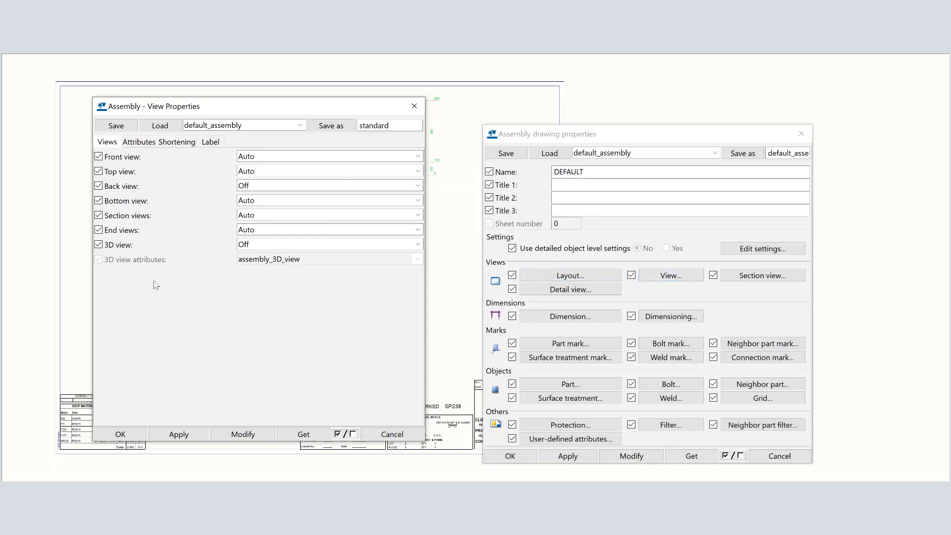
left_click(285, 245)
left_click(285, 253)
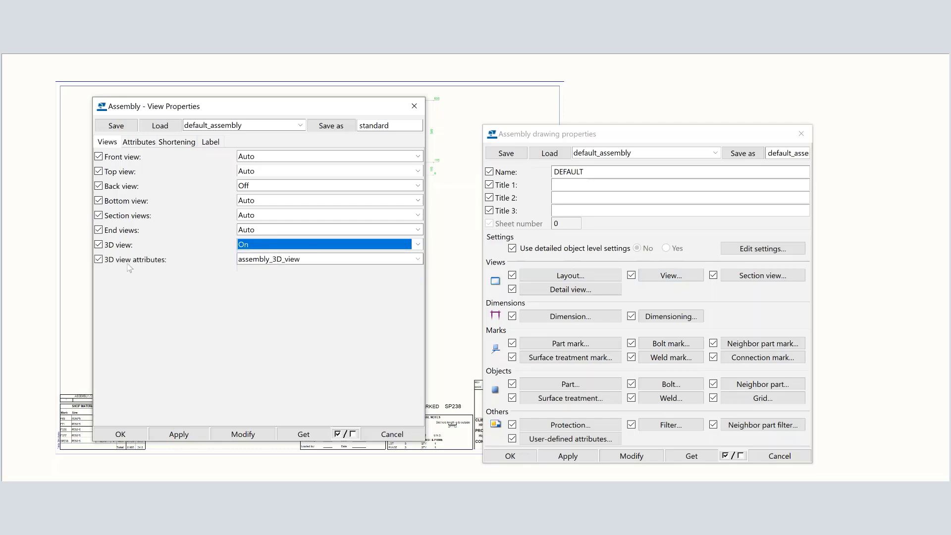